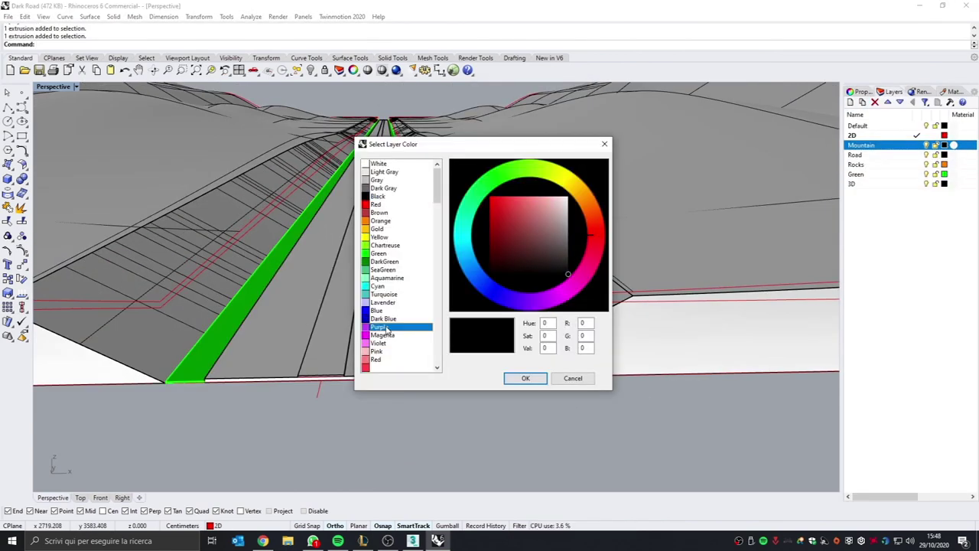
# Step: Make the Mountain layer purple and move the road's centre strip onto the Road layer
pyautogui.click(932, 212)
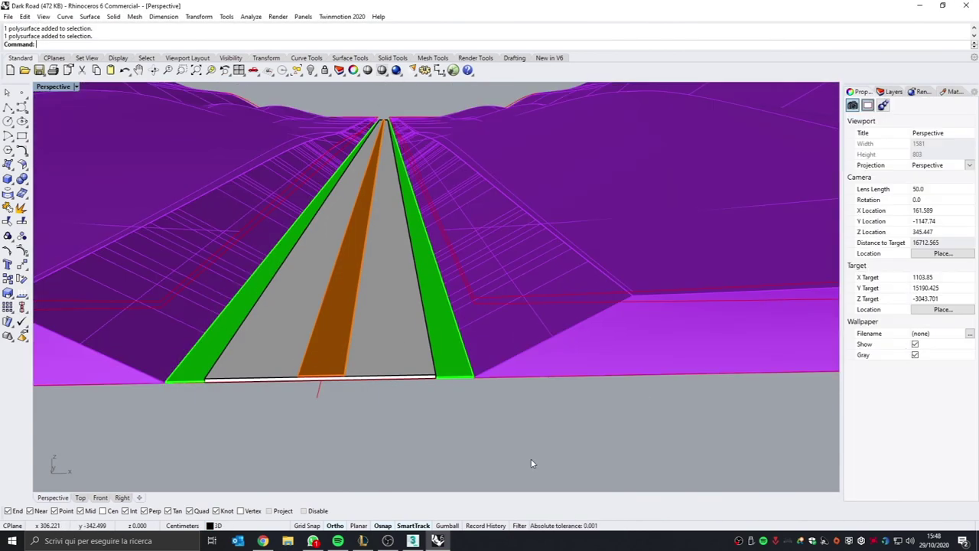
pyautogui.click(303, 75)
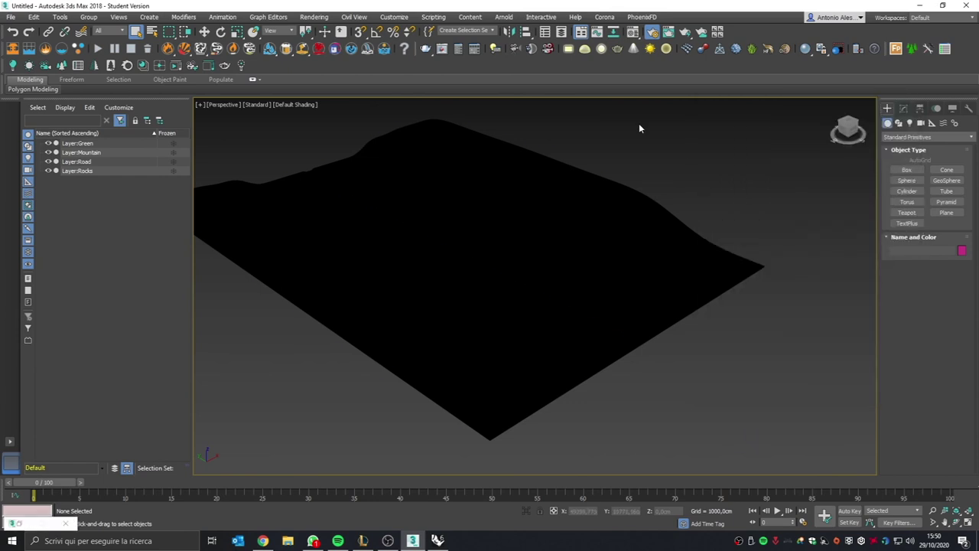
# Step: Rename the terrain material to BASE and detach the mountain faces as an object named Mountain
pyautogui.write('BASE')
pyautogui.click(198, 278)
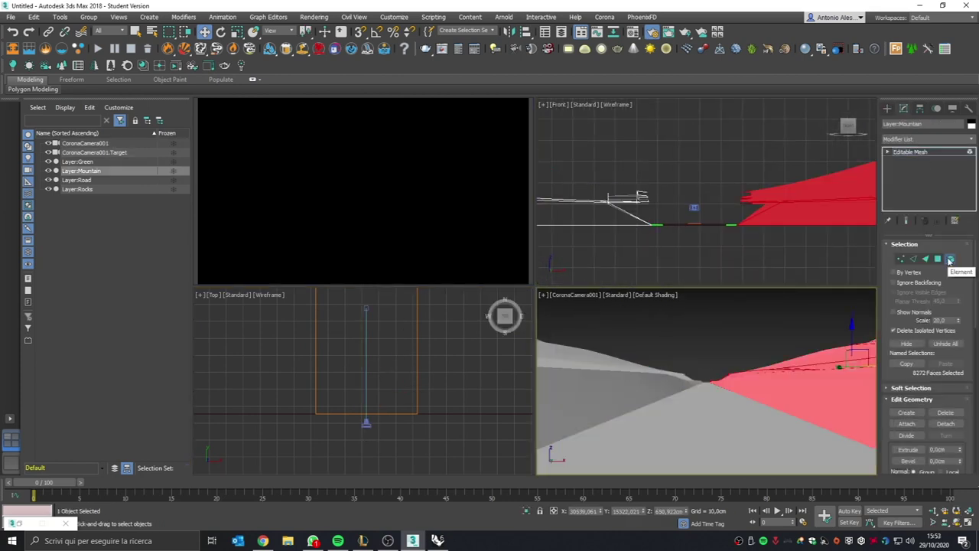
pyautogui.write('ain')
pyautogui.press('Return')
pyautogui.hotkey('alt', 'w')
# Step: Inspect the new Mountain object, then return to the camera's view down the road
pyautogui.keyDown('alt'); pyautogui.moveTo(457, 350); pyautogui.dragTo(361, 354, button='middle'); pyautogui.keyUp('alt')
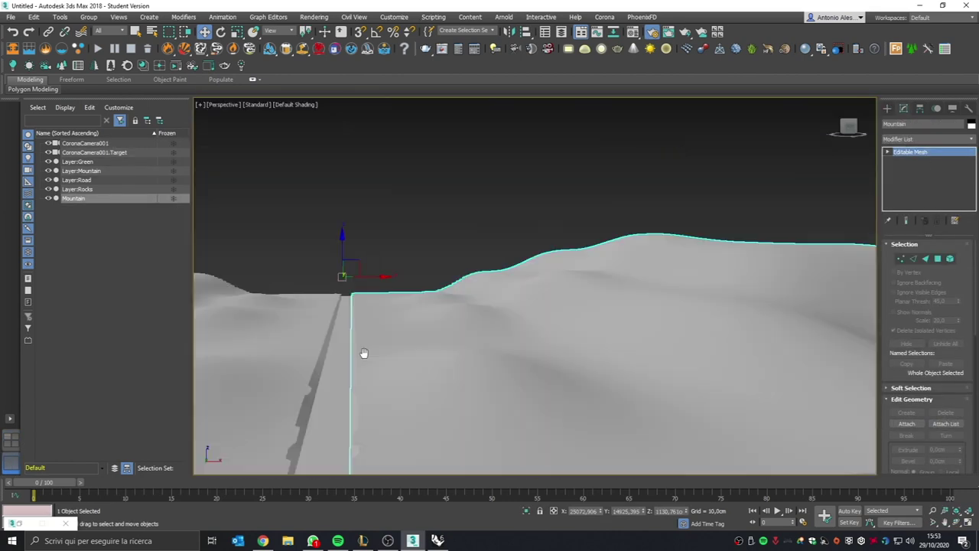
pyautogui.hotkey('shift', 'z')
pyautogui.hotkey('shift', 'z')
pyautogui.hotkey('shift', 'z')
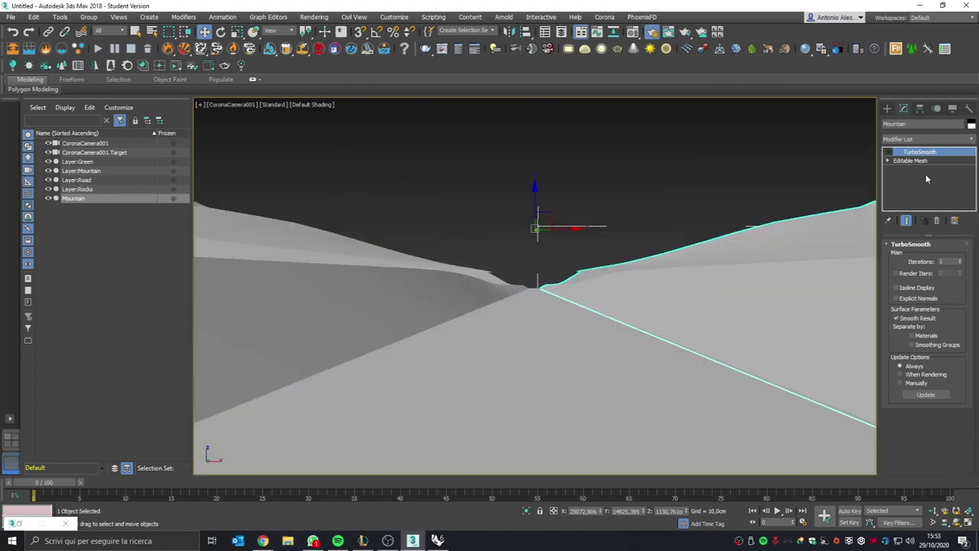
pyautogui.click(14, 442)
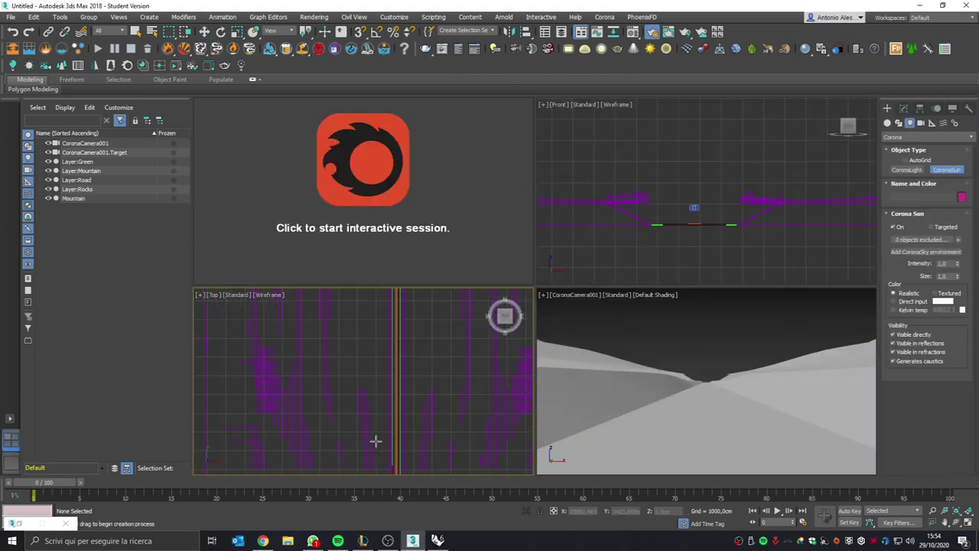
# Step: Undo two changes, save the scene as Dark Road.max, and move the Corona sun
pyautogui.hotkey('ctrl', 'z')
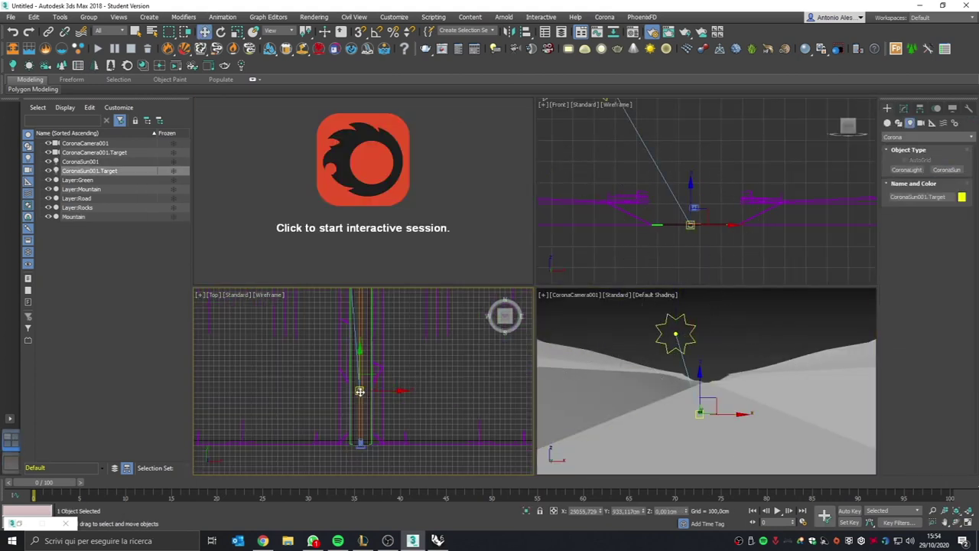
pyautogui.hotkey('ctrl', 'z')
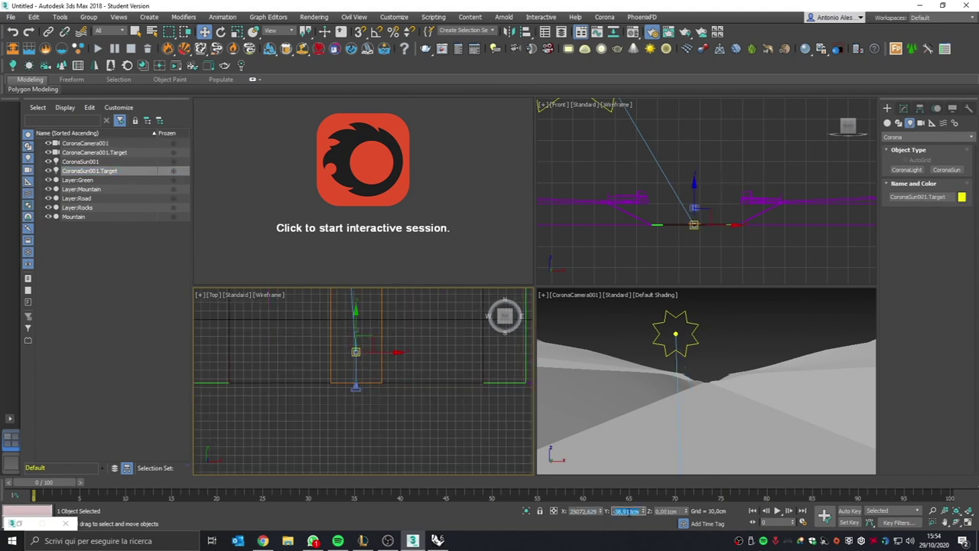
pyautogui.hotkey('ctrl', 's')
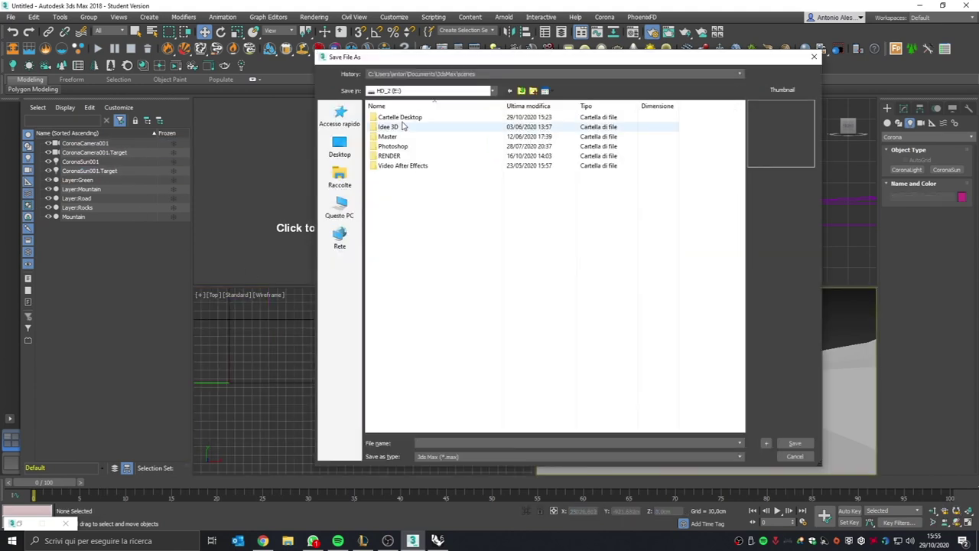
pyautogui.write('d')
pyautogui.click(441, 452)
pyautogui.press('Return')
pyautogui.click(673, 304)
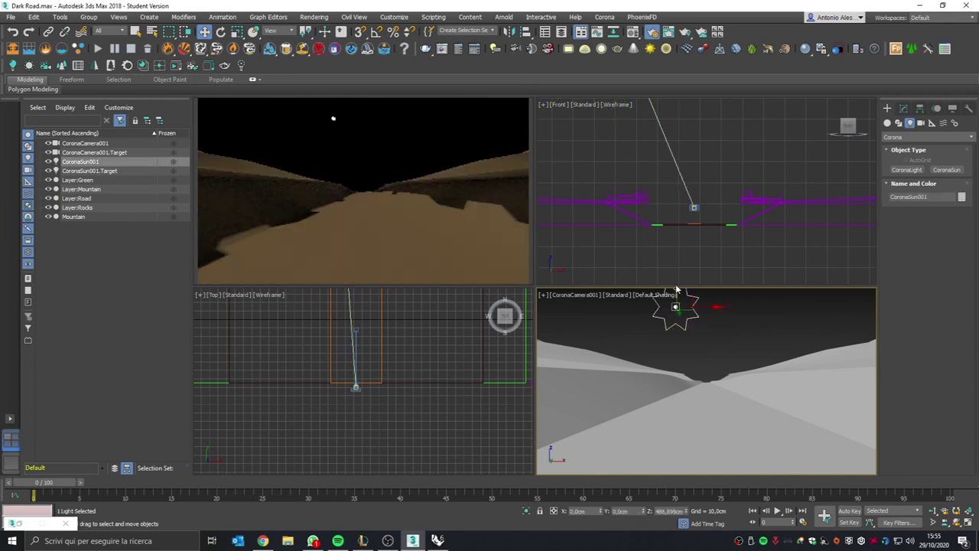
pyautogui.moveTo(669, 312); pyautogui.dragTo(714, 306)
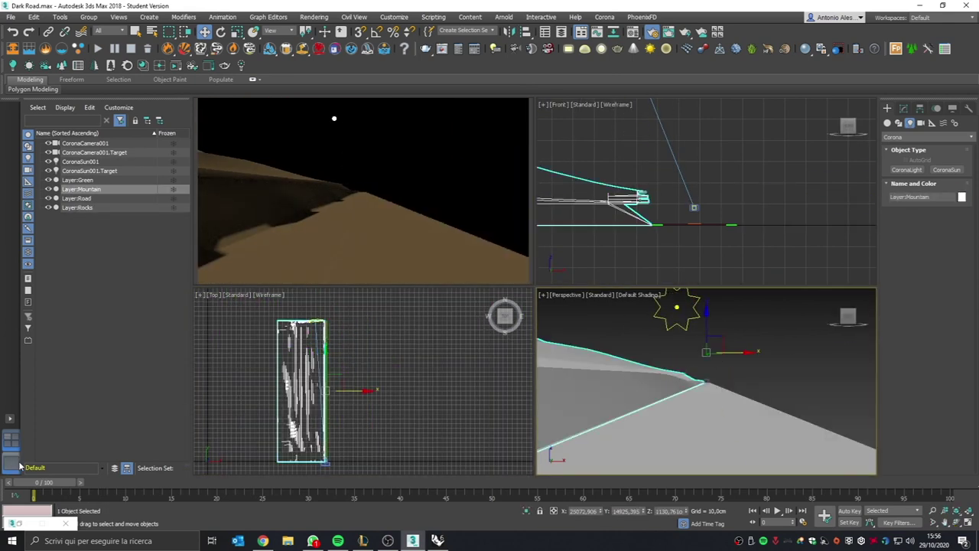
# Step: Add an Edit Mesh modifier to the traced road-edge outline and toggle Polygon mode
pyautogui.scroll(-10, 581, 415)
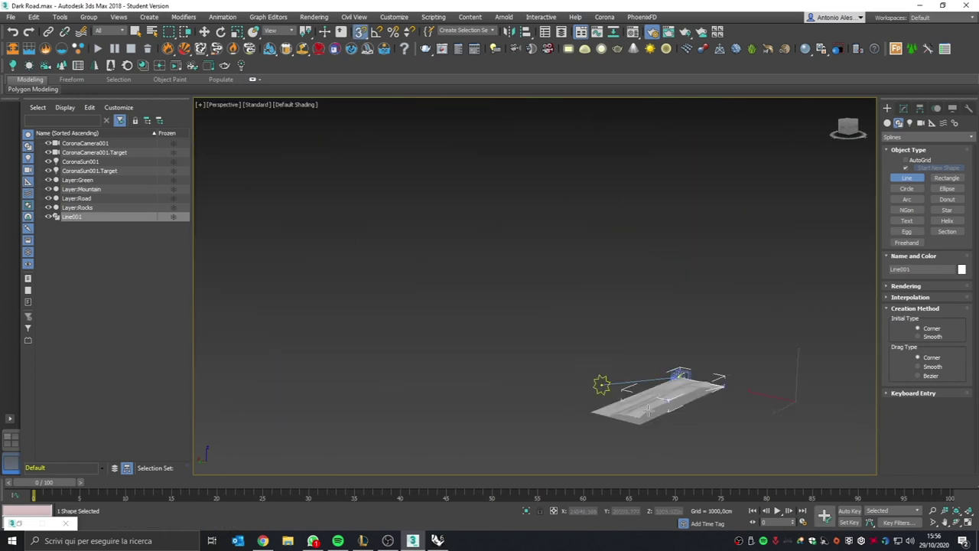
pyautogui.scroll(15, 385, 385)
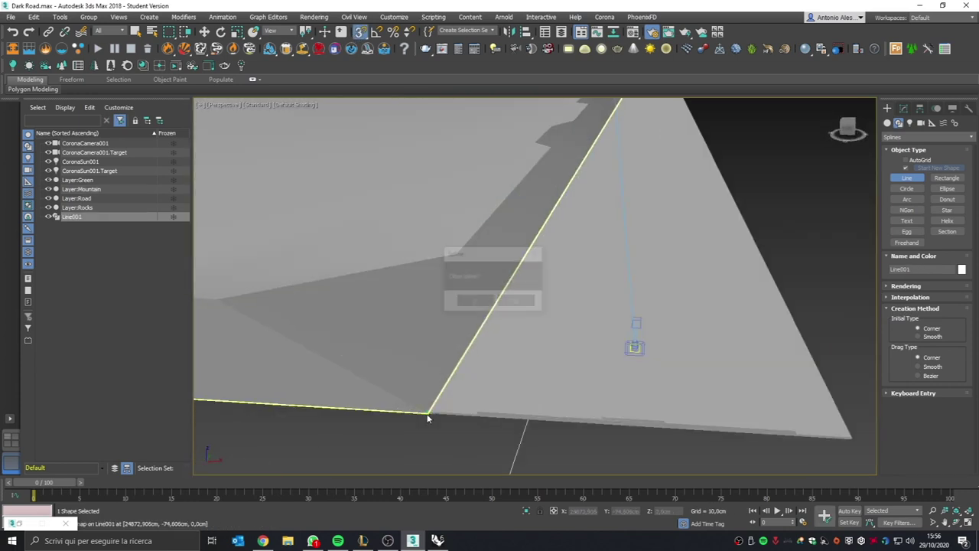
pyautogui.click(935, 258)
pyautogui.click(935, 258)
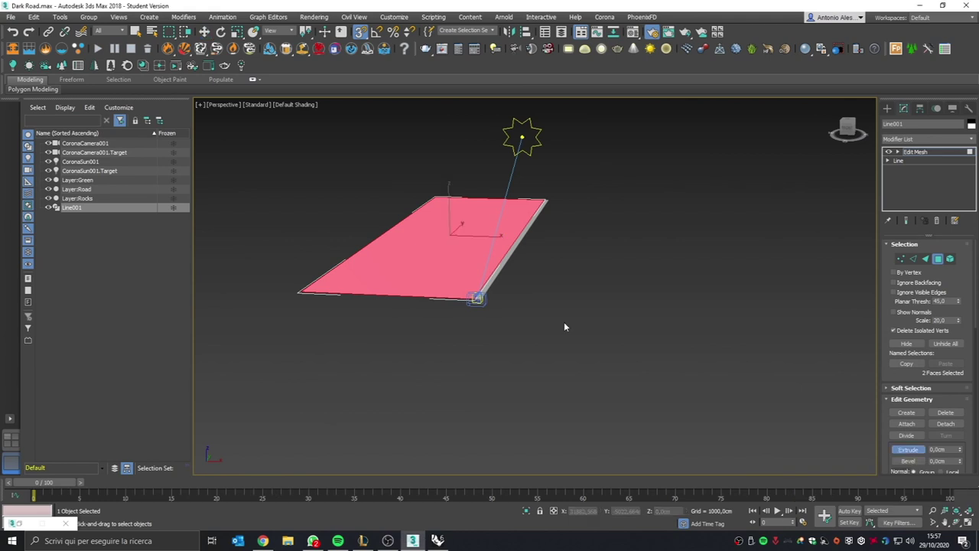
pyautogui.click(940, 263)
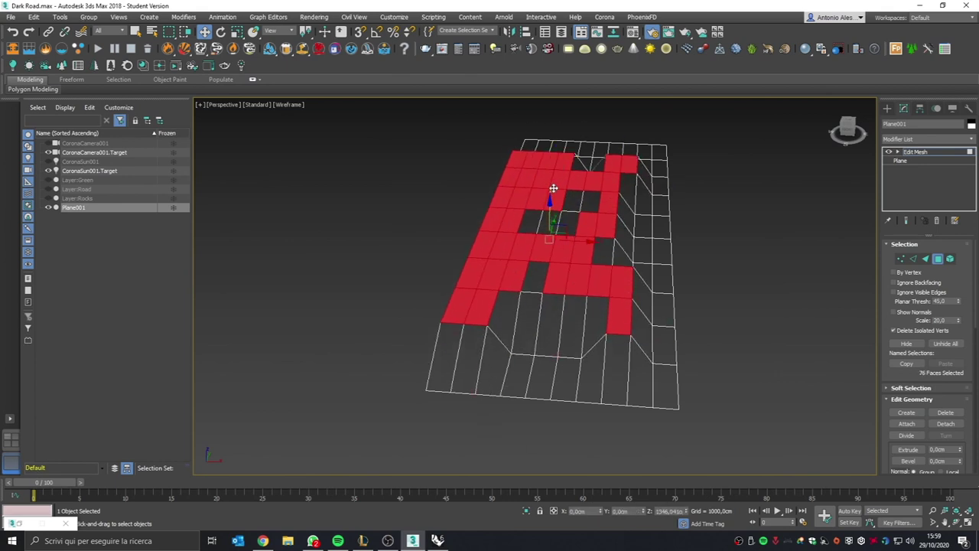
# Step: Trim the plane's selected faces for the hills and switch the viewport to shaded
pyautogui.keyDown('alt'); pyautogui.moveTo(553, 188); pyautogui.dragTo(497, 300, button='middle'); pyautogui.keyUp('alt')
pyautogui.keyDown('alt'); pyautogui.moveTo(702, 348); pyautogui.dragTo(626, 286); pyautogui.keyUp('alt')
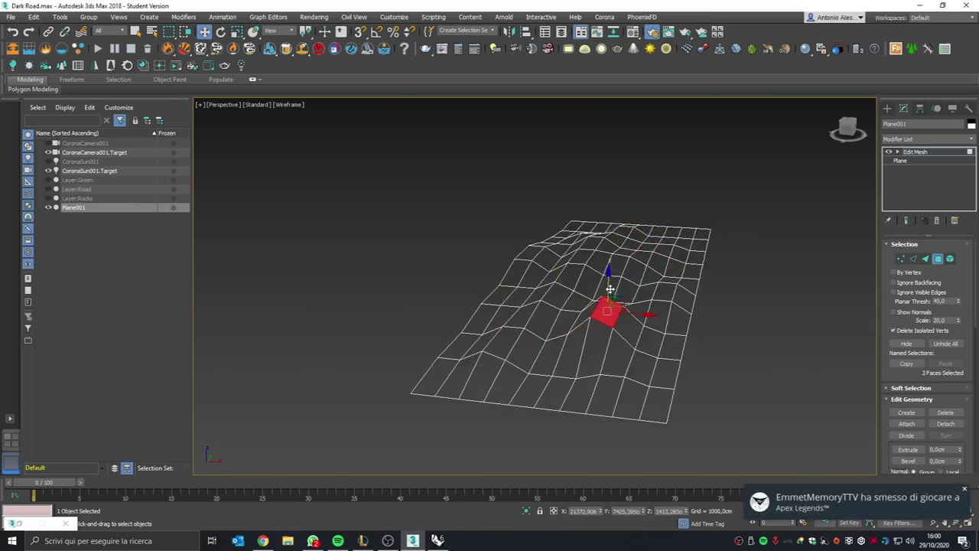
pyautogui.keyDown('alt'); pyautogui.moveTo(610, 289); pyautogui.dragTo(296, 104, button='middle'); pyautogui.keyUp('alt')
pyautogui.press('F3')
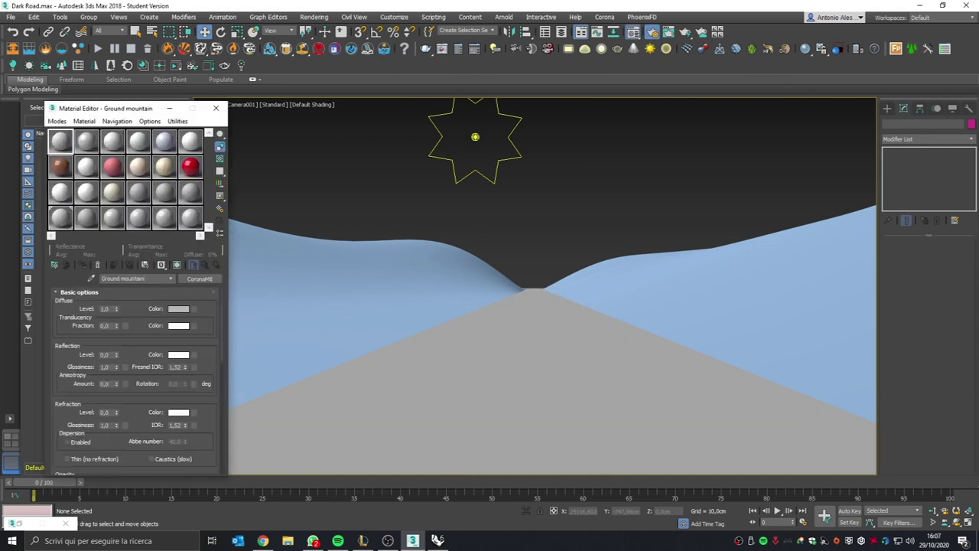
# Step: Load a grass bitmap as the Diffuse map and add UVW mapping to the hill planes
pyautogui.click(195, 314)
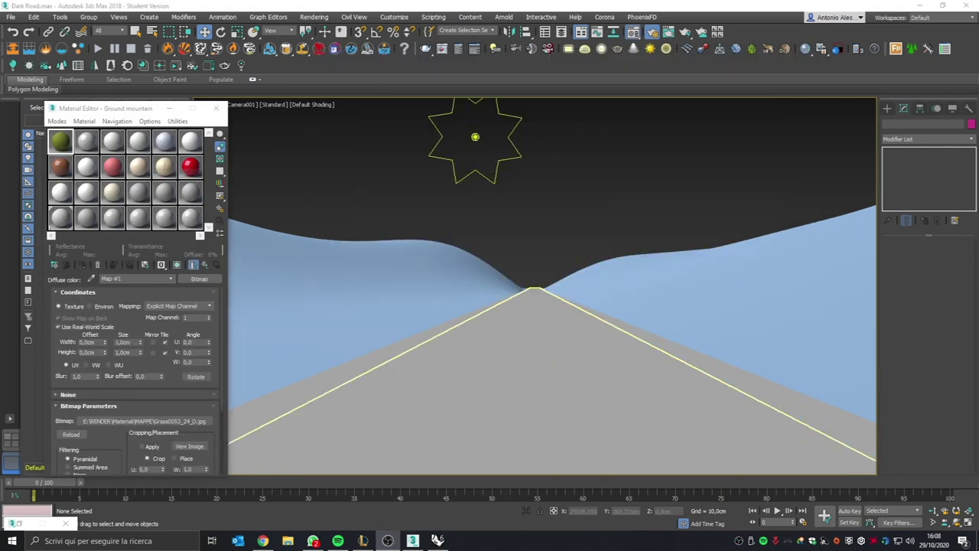
pyautogui.click(899, 419)
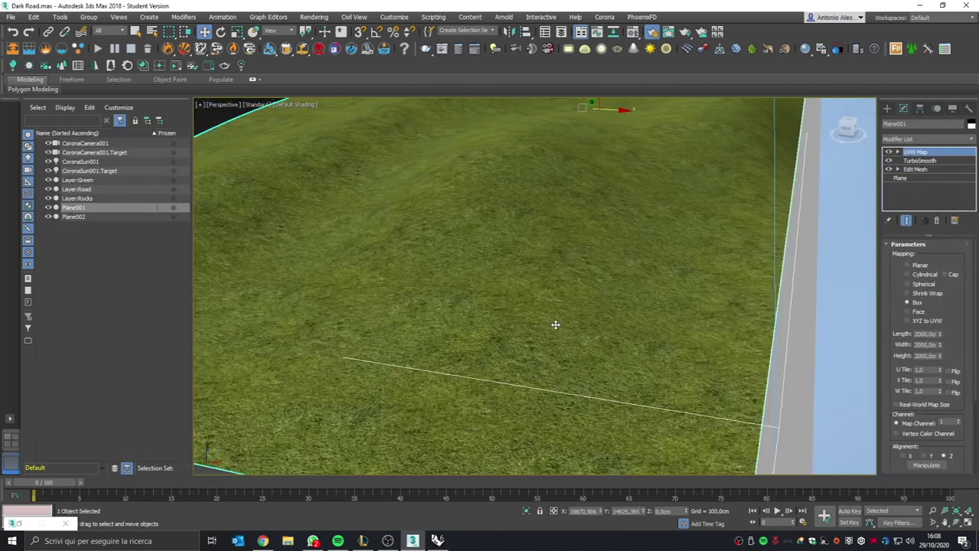
pyautogui.press('m')
pyautogui.click(433, 256)
pyautogui.click(926, 138)
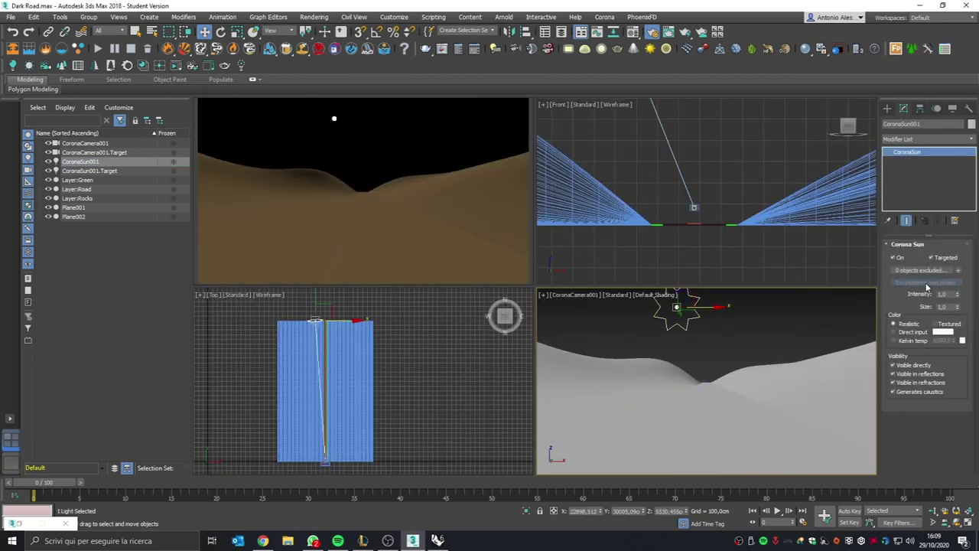
# Step: Add a CoronaSky environment, raise the sun, and set the Forest library to Layered_Lawns
pyautogui.click(926, 283)
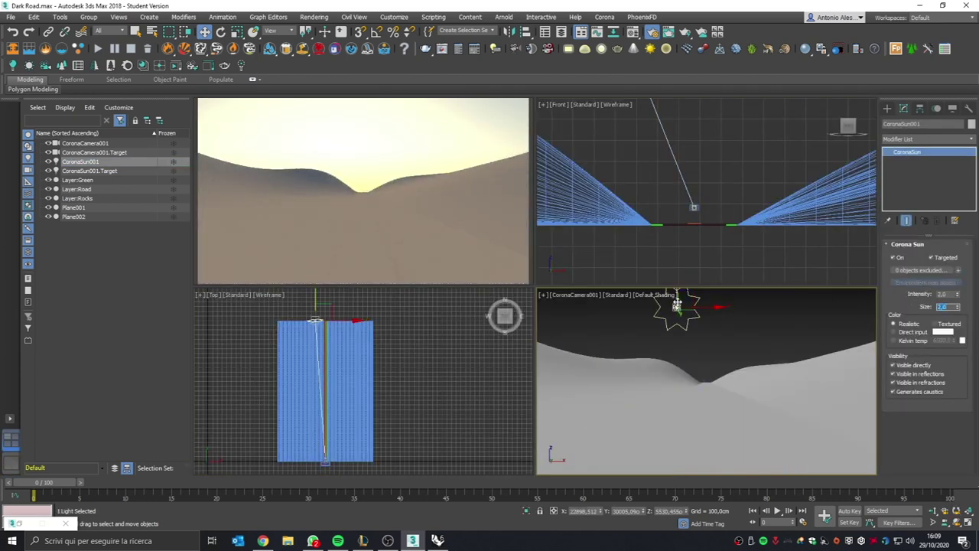
pyautogui.moveTo(677, 304); pyautogui.dragTo(699, 293)
pyautogui.click(654, 334)
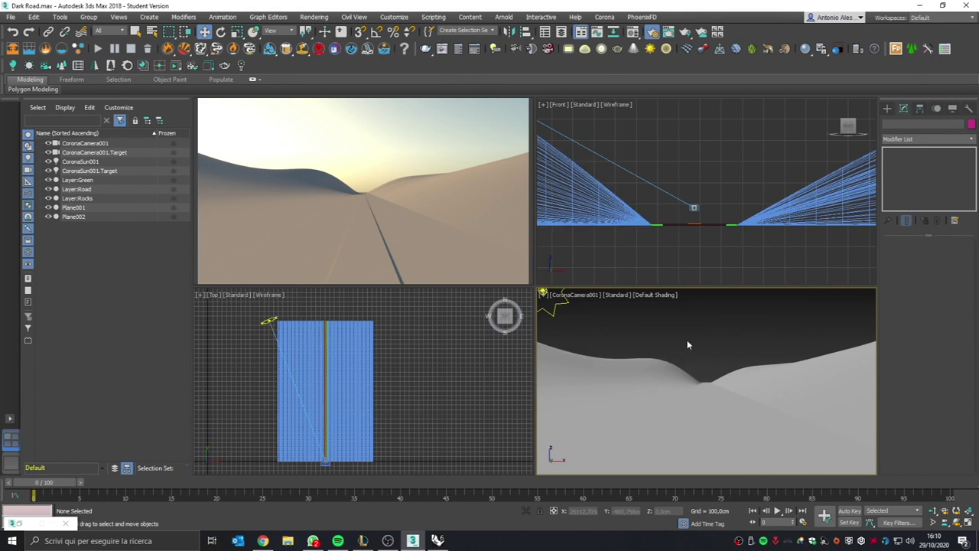
pyautogui.click(959, 410)
pyautogui.click(352, 224)
# Step: Scatter a Layered_Lawns grass model onto the right hill and adjust its area density falloff
pyautogui.doubleClick(614, 319)
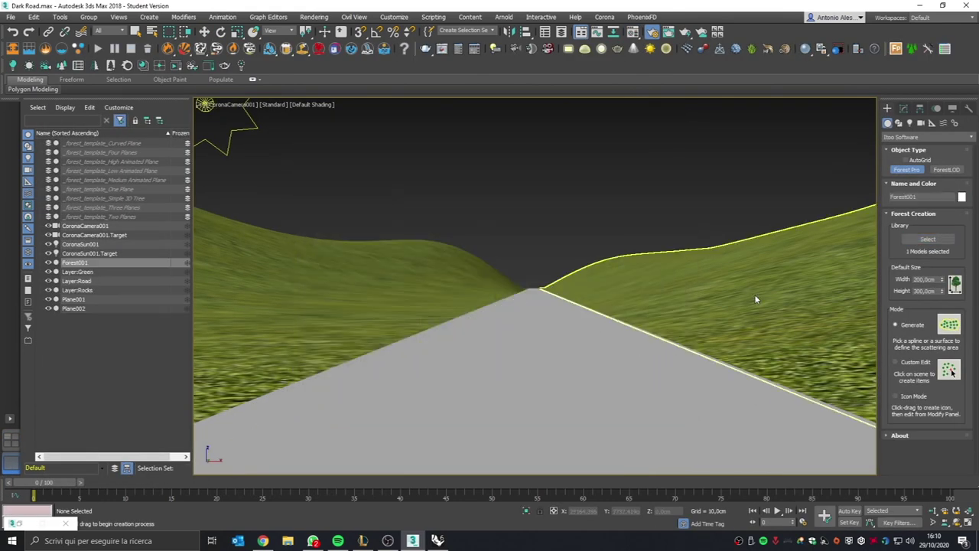
pyautogui.click(755, 300)
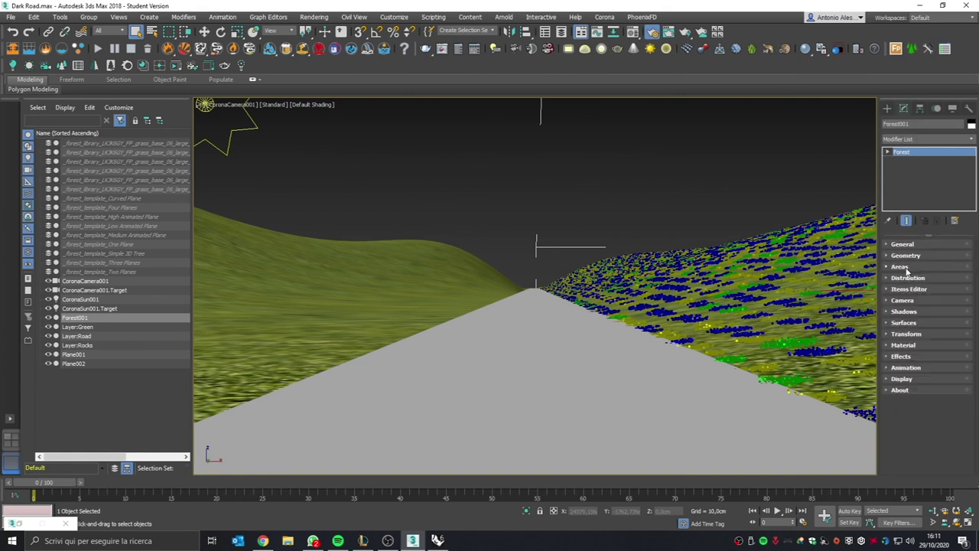
pyautogui.scroll(-1, 901, 309)
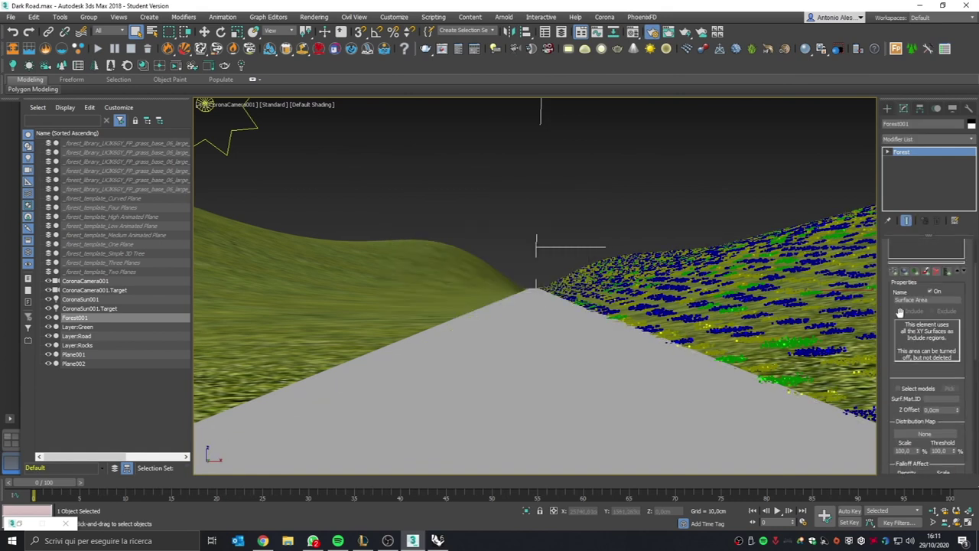
pyautogui.scroll(2, 907, 336)
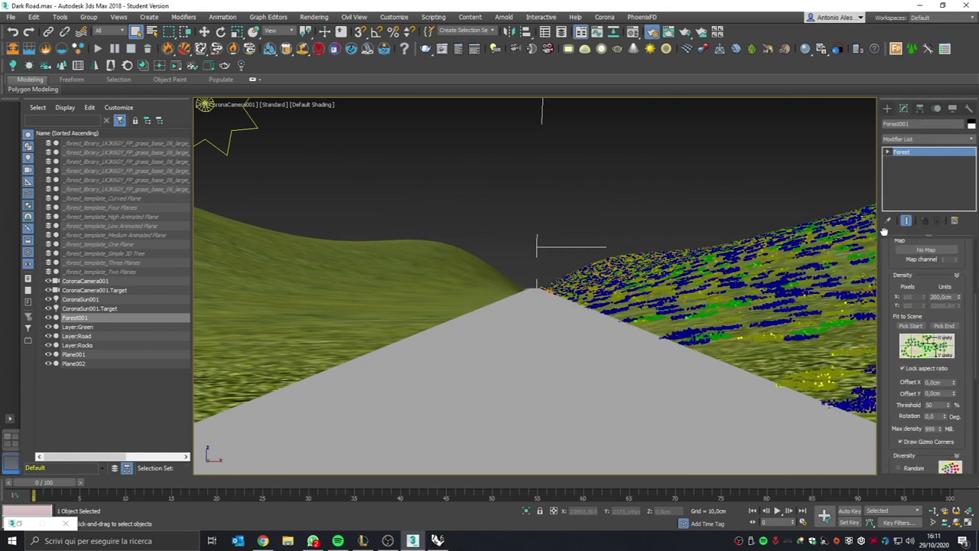
pyautogui.scroll(5, 888, 295)
pyautogui.scroll(-3, 892, 285)
pyautogui.click(943, 358)
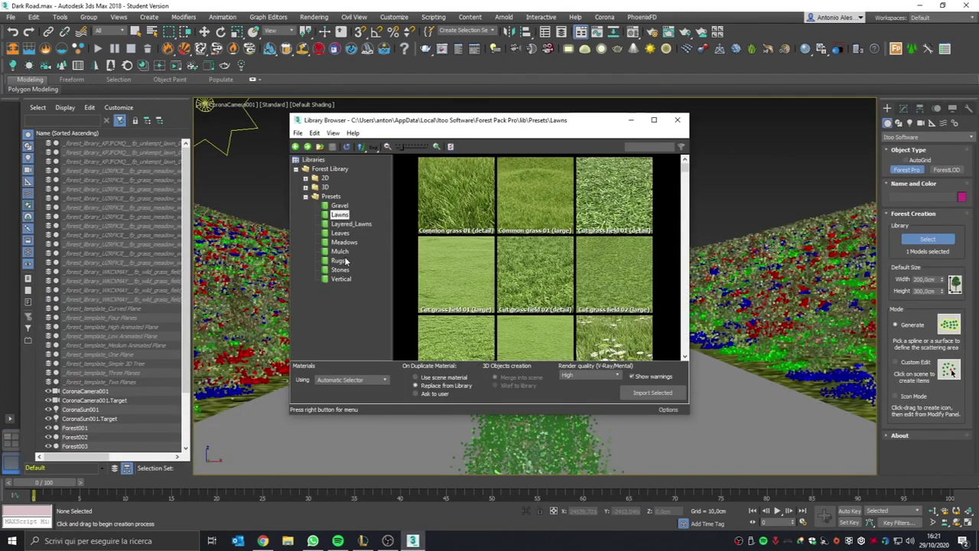
# Step: Finish the gravel scatter and scatter orange Meadows flowers along the road's centre strip
pyautogui.rightClick(537, 245)
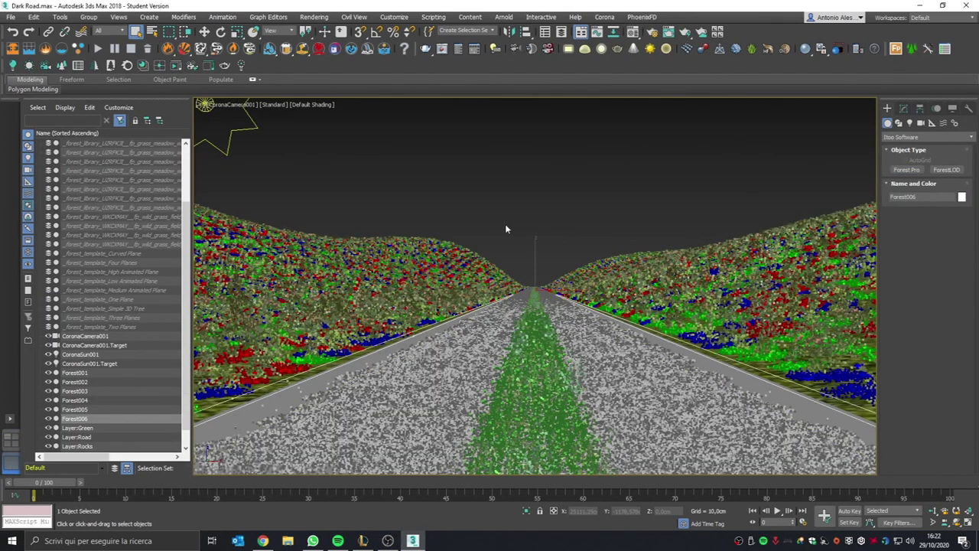
pyautogui.click(906, 169)
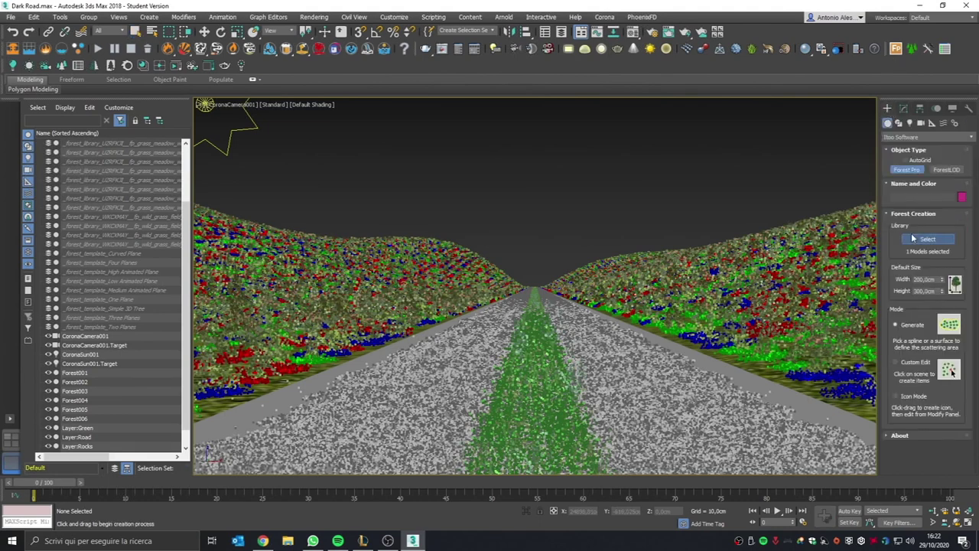
pyautogui.click(928, 239)
pyautogui.scroll(-2, 547, 242)
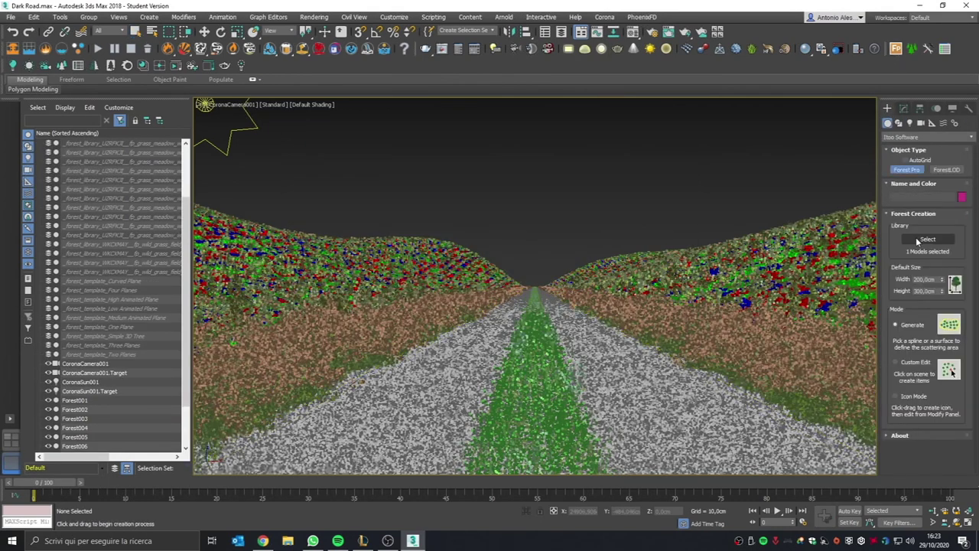
pyautogui.rightClick(542, 224)
pyautogui.click(542, 224)
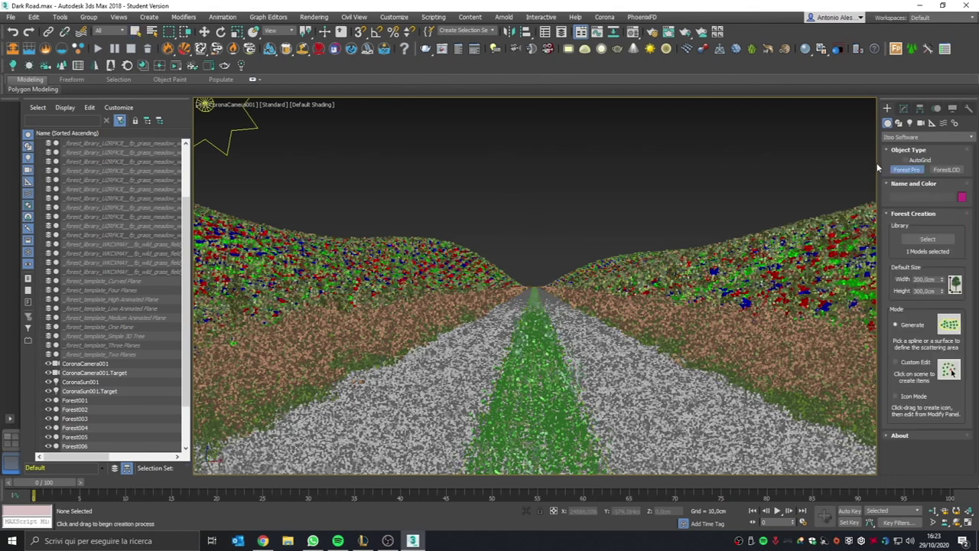
# Step: Deselect the flowers and maximize the camera view of the road
pyautogui.click(528, 228)
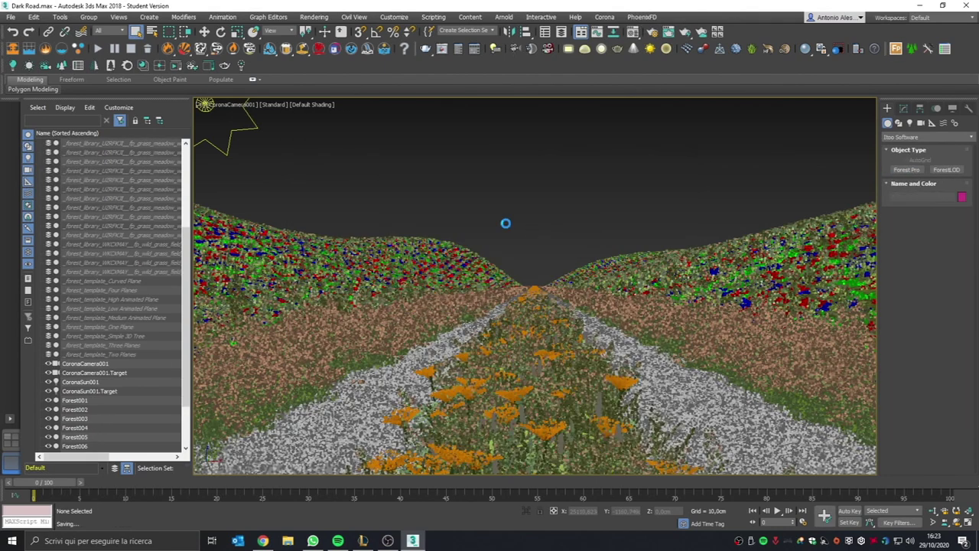
pyautogui.hotkey('alt', 'w')
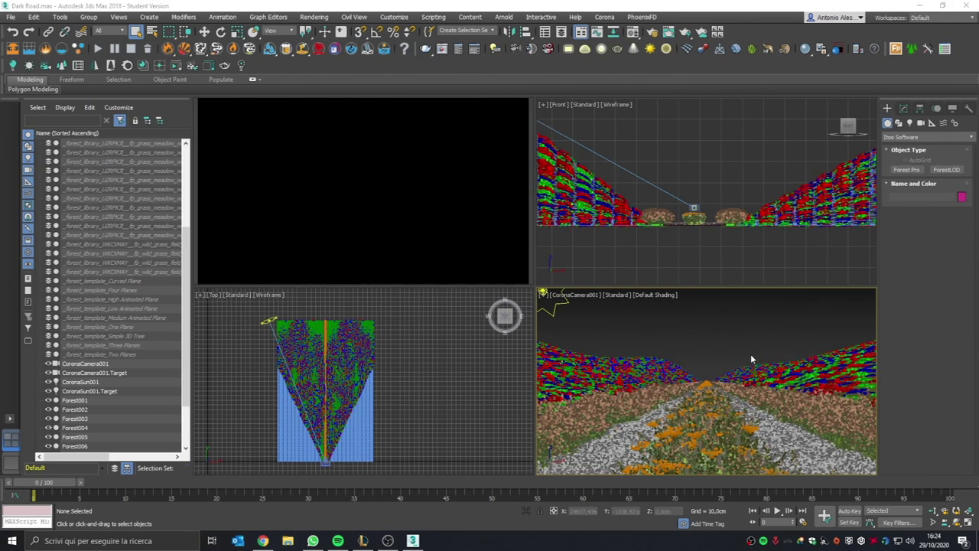
pyautogui.click(111, 376)
pyautogui.hotkey('alt', 'w')
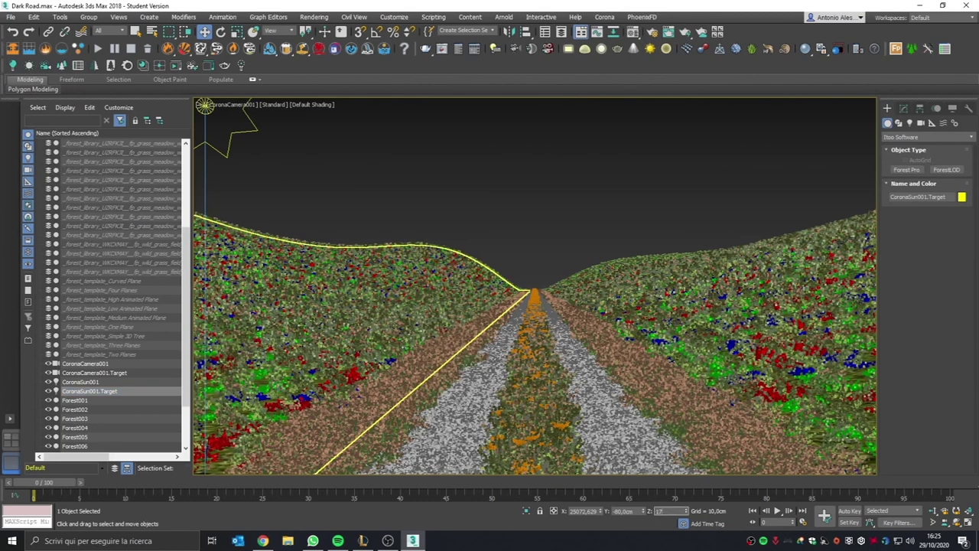
pyautogui.click(464, 201)
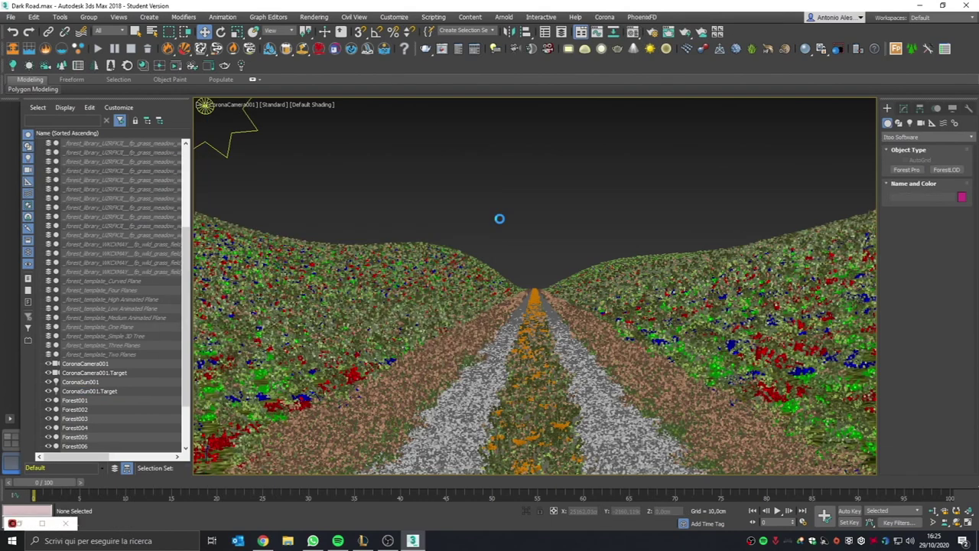
# Step: Scatter a 3D tree model from the Forest library across the hills
pyautogui.click(912, 49)
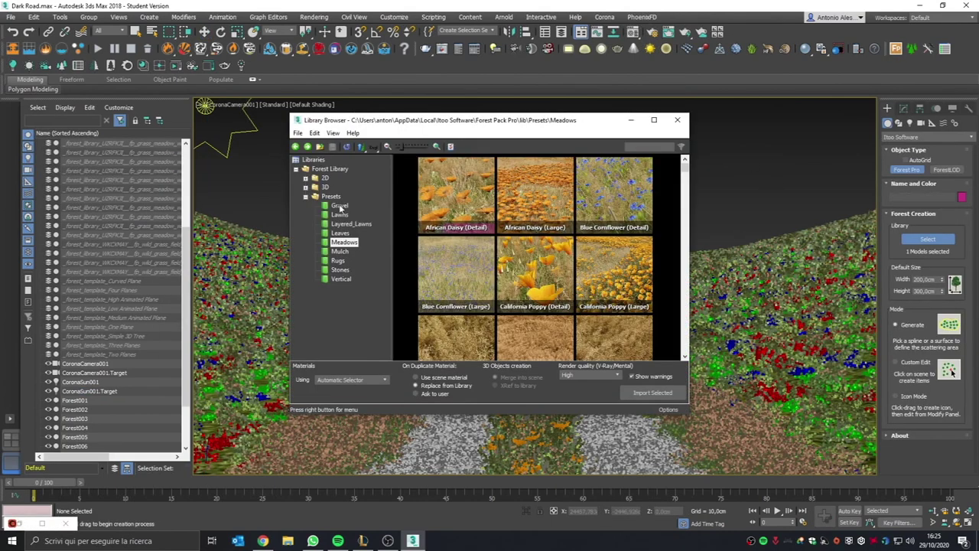
pyautogui.scroll(-5, 468, 280)
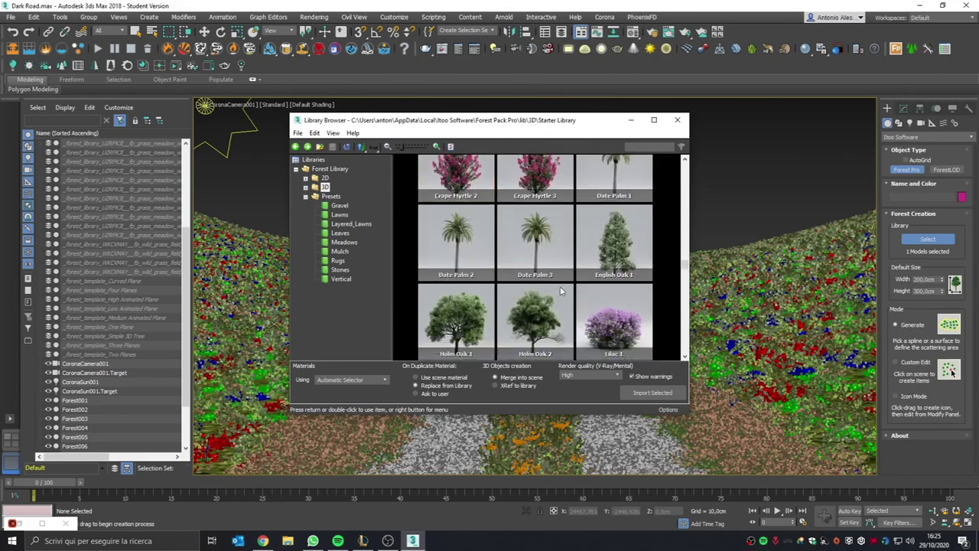
pyautogui.doubleClick(537, 261)
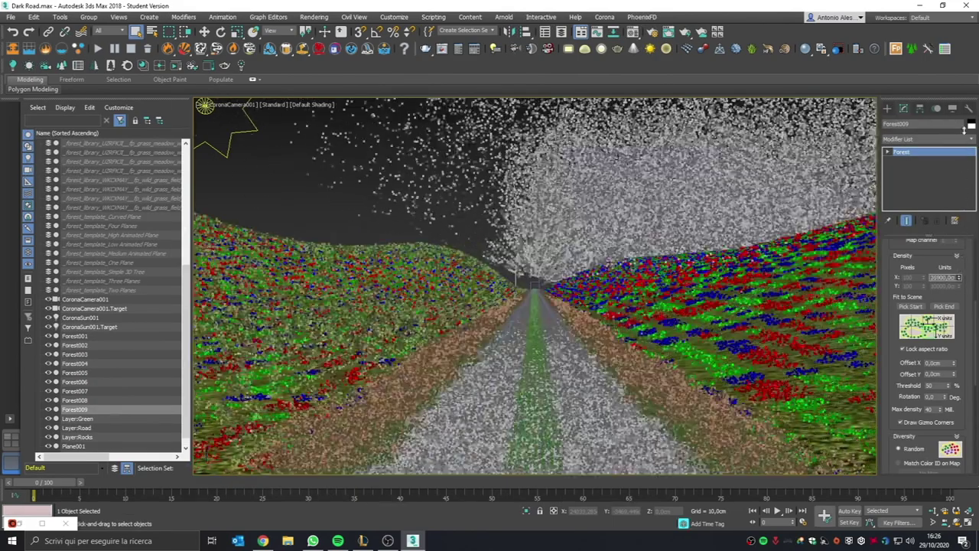
pyautogui.click(411, 189)
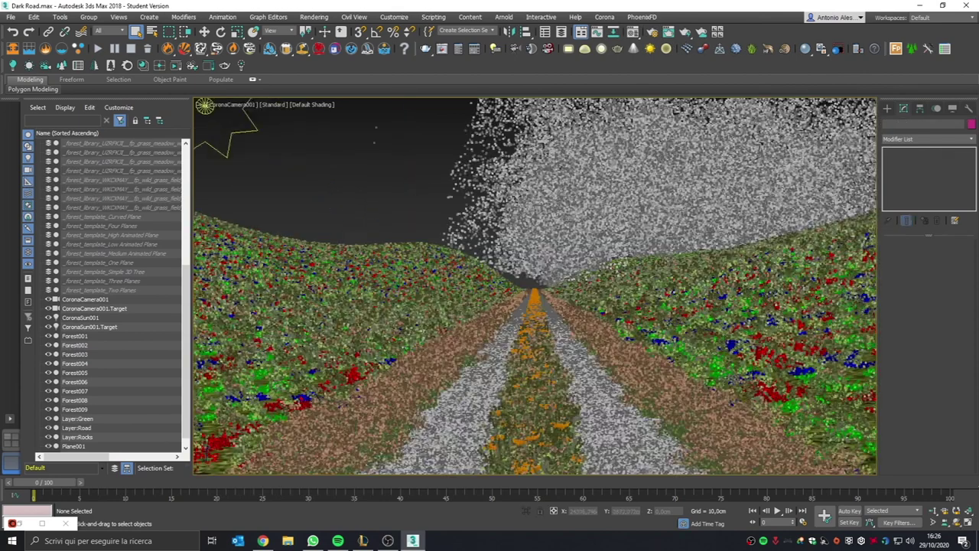
# Step: Preview the trees with the Corona interactive render in the maximized camera view
pyautogui.hotkey('alt', 'w')
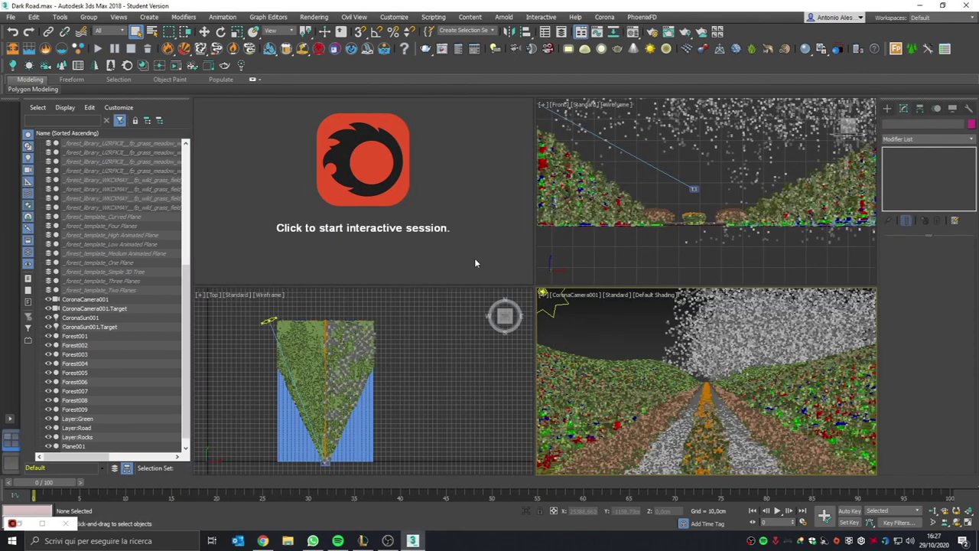
pyautogui.click(474, 262)
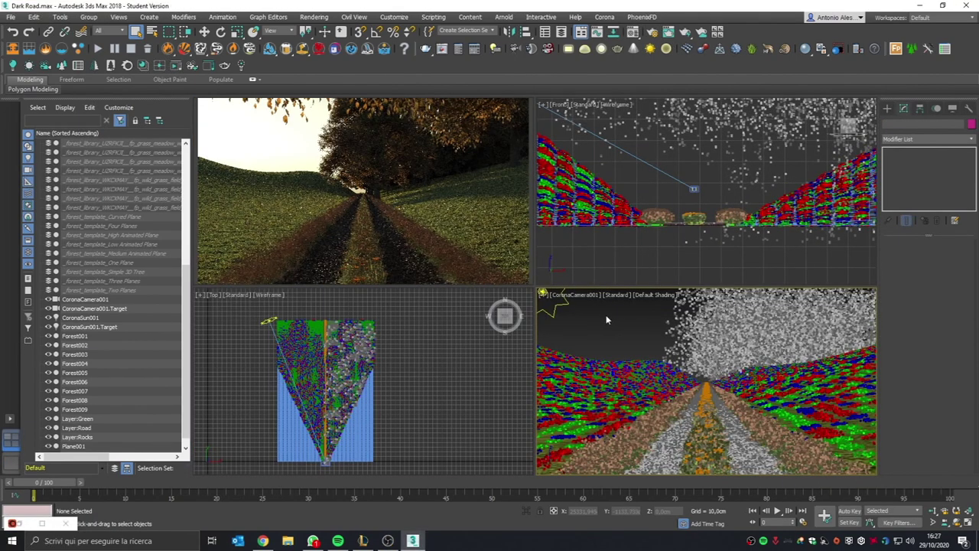
pyautogui.hotkey('alt', 'w')
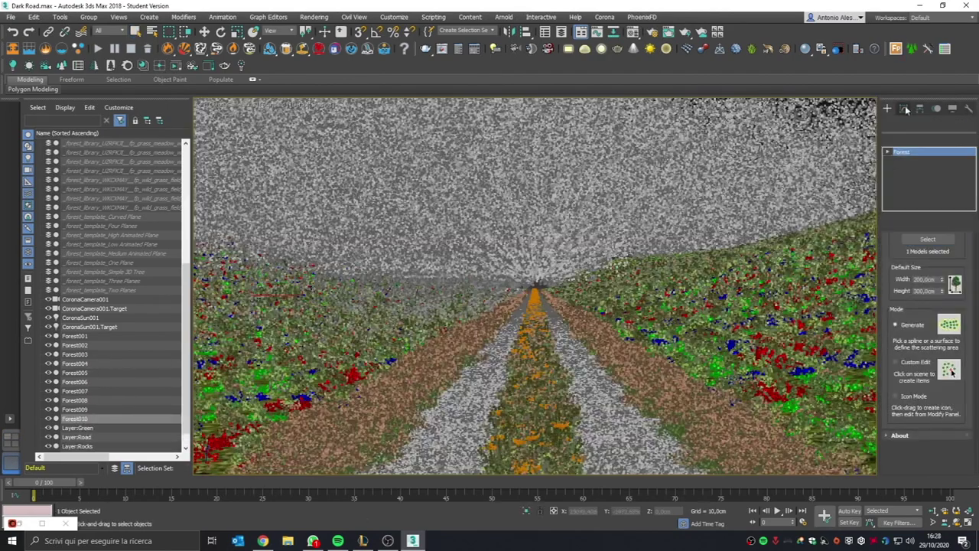
pyautogui.click(903, 109)
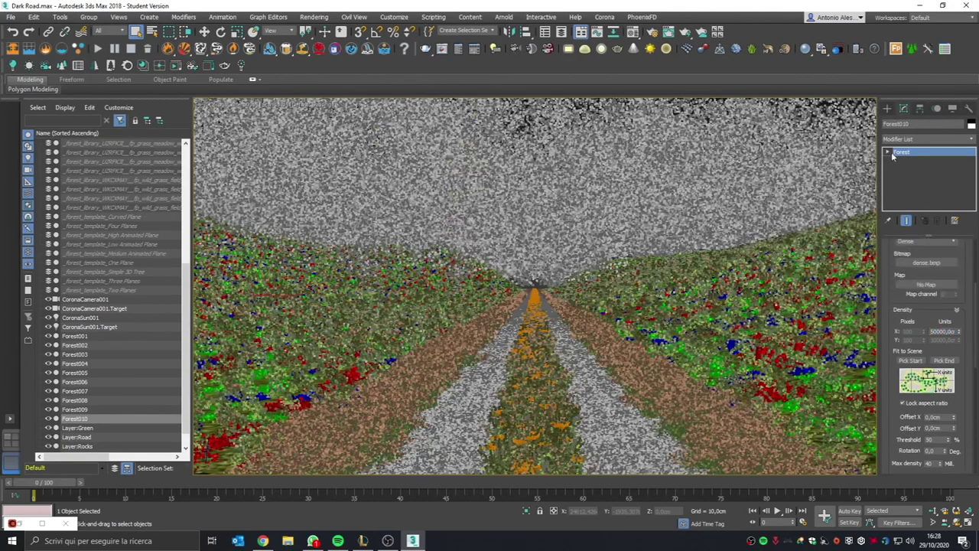
pyautogui.hotkey('ctrl', 'd')
# Step: Create a standard Box covering the whole terrain in the Top view and lower its height
pyautogui.press('t')
pyautogui.click(887, 108)
pyautogui.click(926, 137)
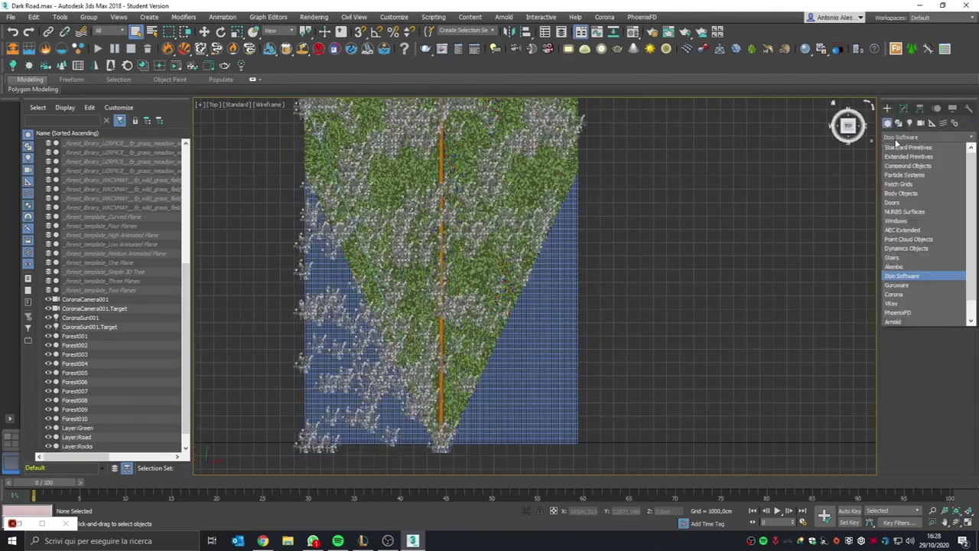
pyautogui.click(908, 146)
pyautogui.scroll(-5, 403, 290)
pyautogui.click(903, 108)
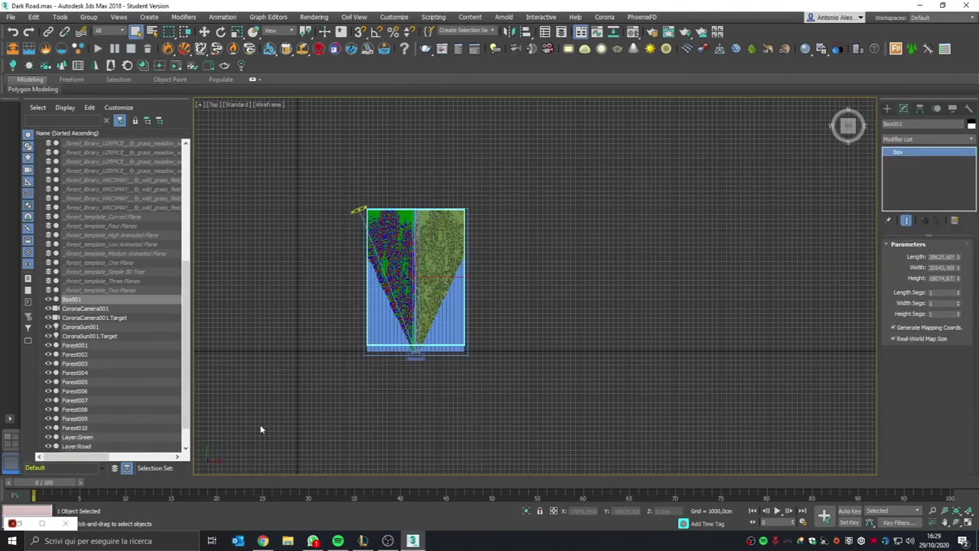
pyautogui.press('p')
pyautogui.moveTo(958, 275); pyautogui.dragTo(957, 280)
# Step: Check the box from front, left, top and perspective views, then return to the camera view
pyautogui.press('f')
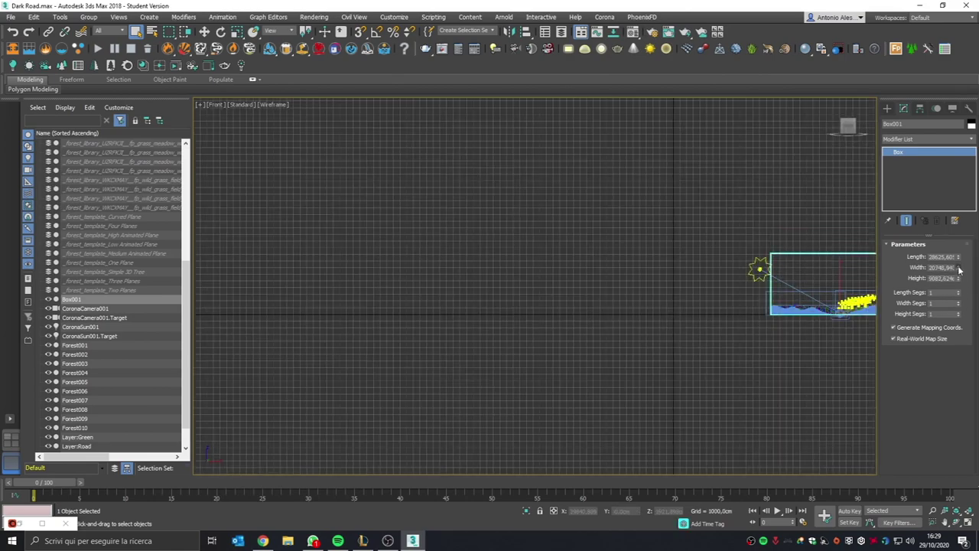
pyautogui.press('t')
pyautogui.press('p')
pyautogui.press('f')
pyautogui.press('l')
pyautogui.press('f')
pyautogui.press('p')
pyautogui.press('t')
pyautogui.press('w')
pyautogui.press('p')
pyautogui.press('c')
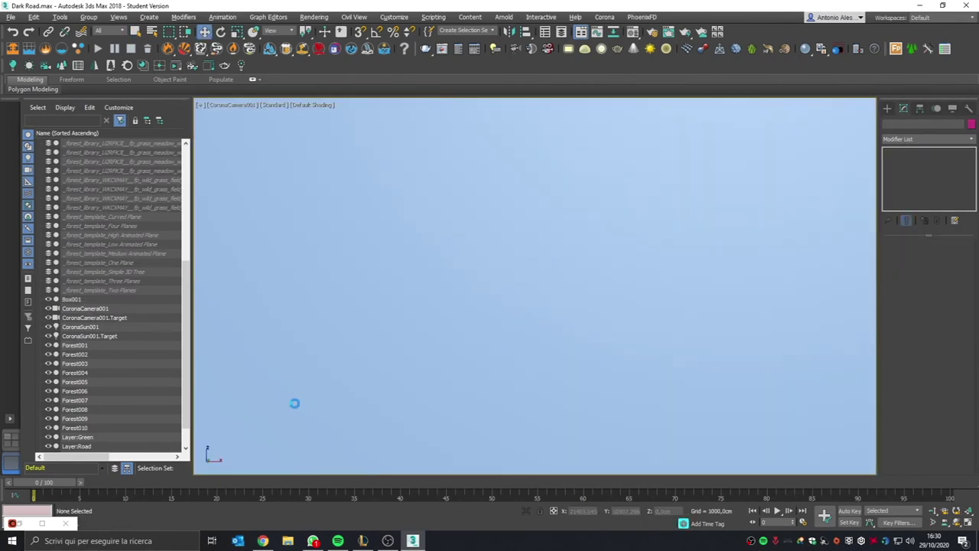
# Step: Give the box a Corona Volumetric Material with 500 cm absorption and a lighter scattering colour
pyautogui.press('m')
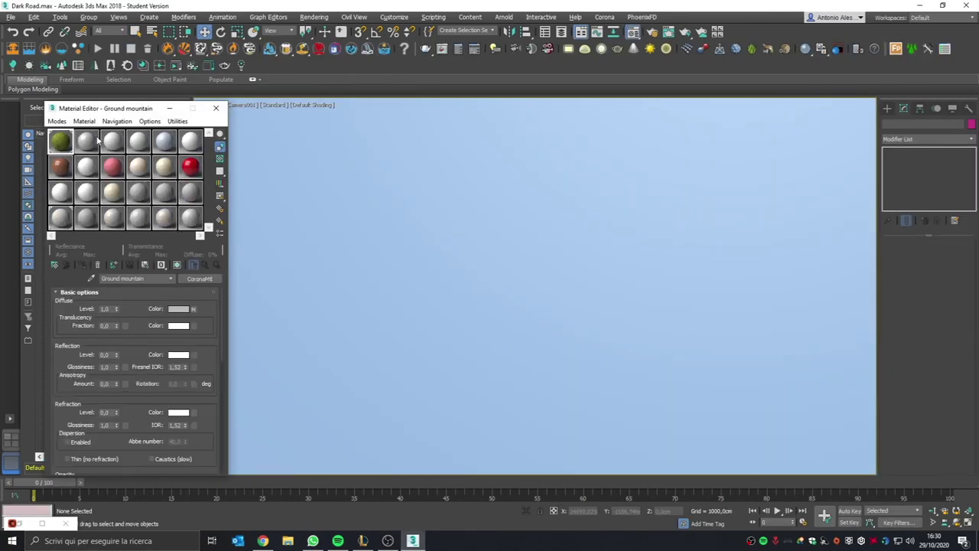
pyautogui.click(88, 144)
pyautogui.doubleClick(88, 144)
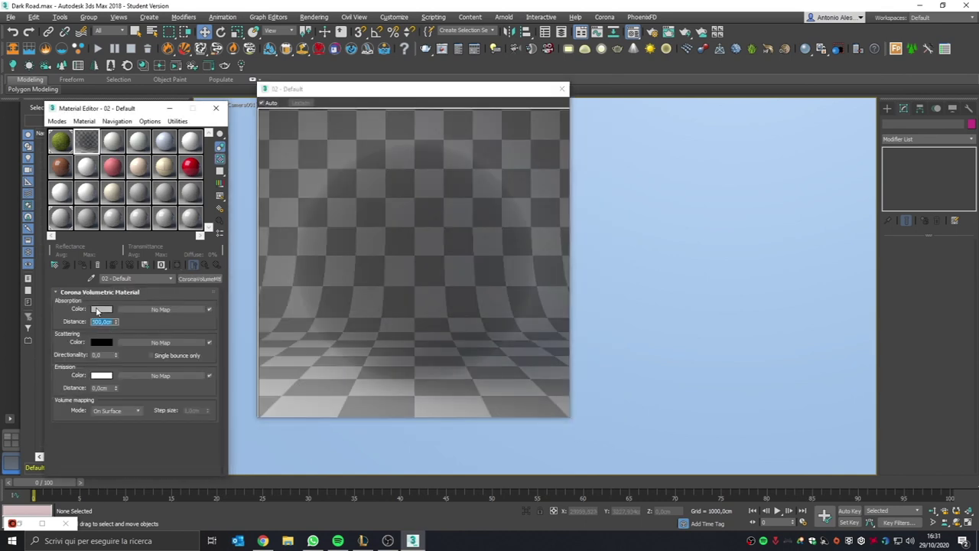
pyautogui.click(102, 342)
pyautogui.moveTo(331, 120); pyautogui.dragTo(394, 121)
pyautogui.click(376, 158)
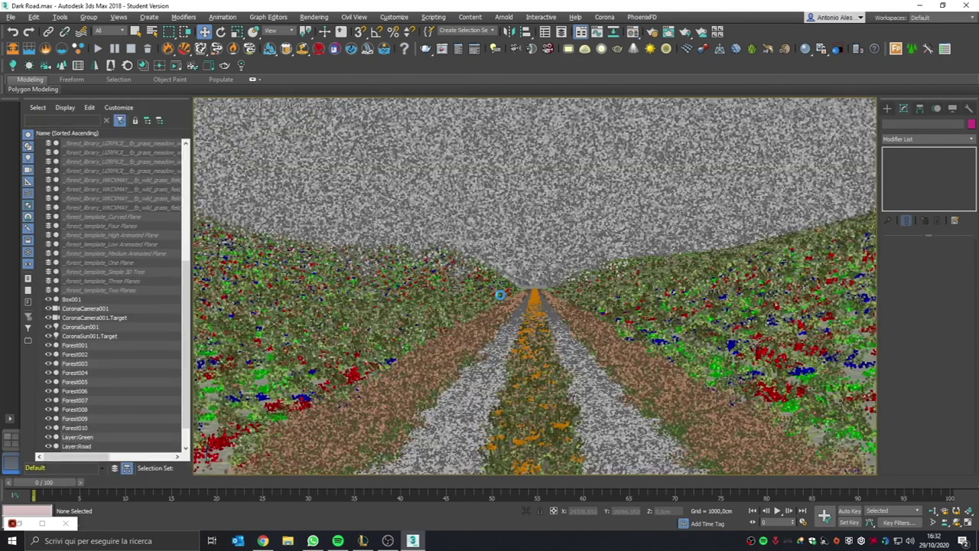
pyautogui.hotkey('alt', 'w')
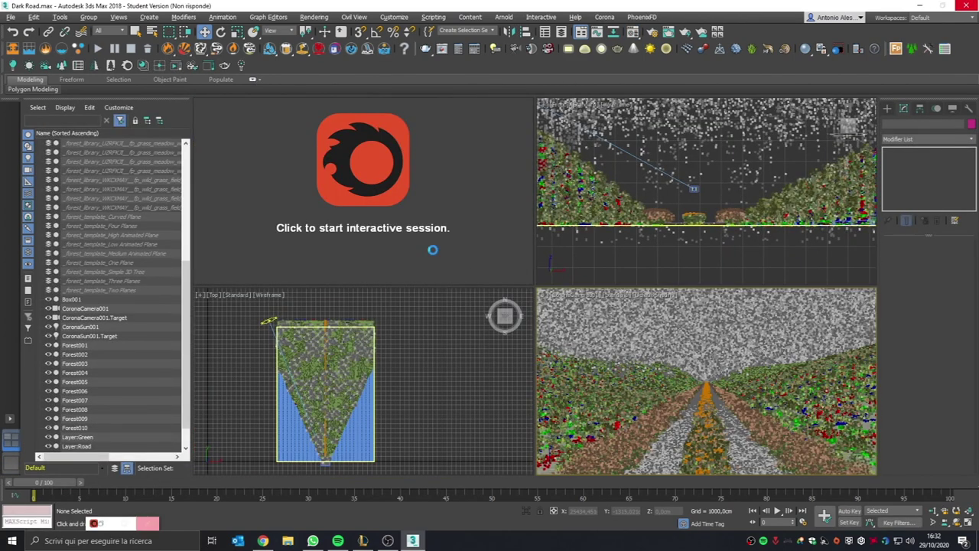
# Step: Start the interactive render, check the sun light's material, and select Box001
pyautogui.click(432, 250)
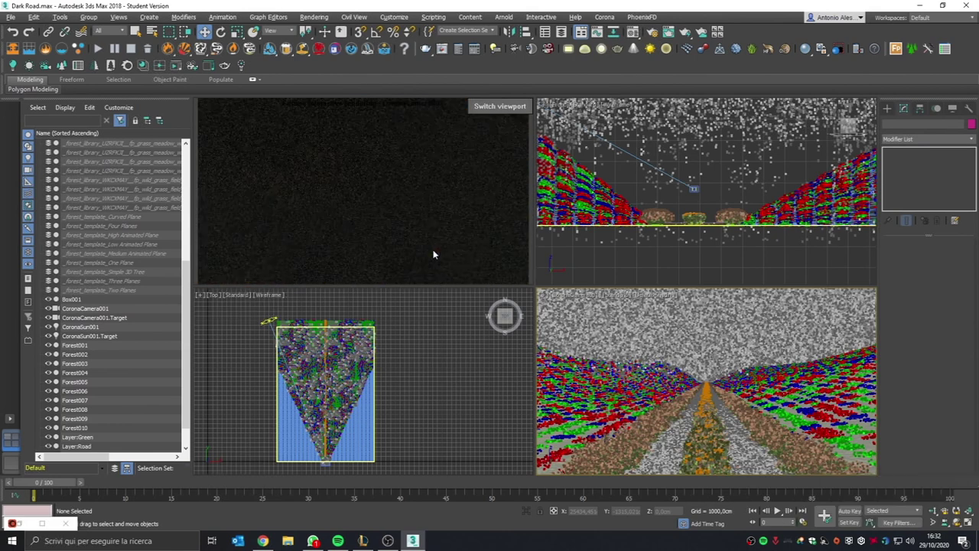
pyautogui.click(105, 326)
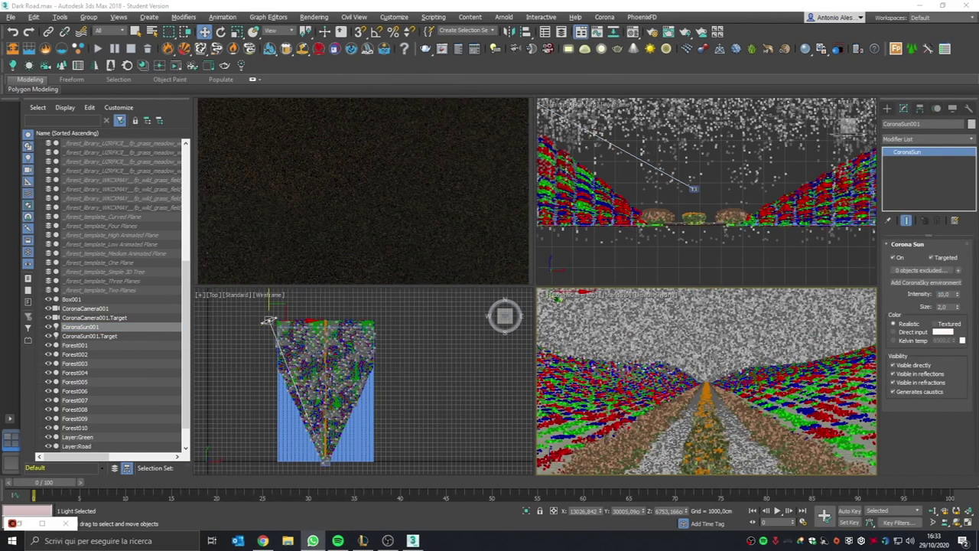
pyautogui.press('m')
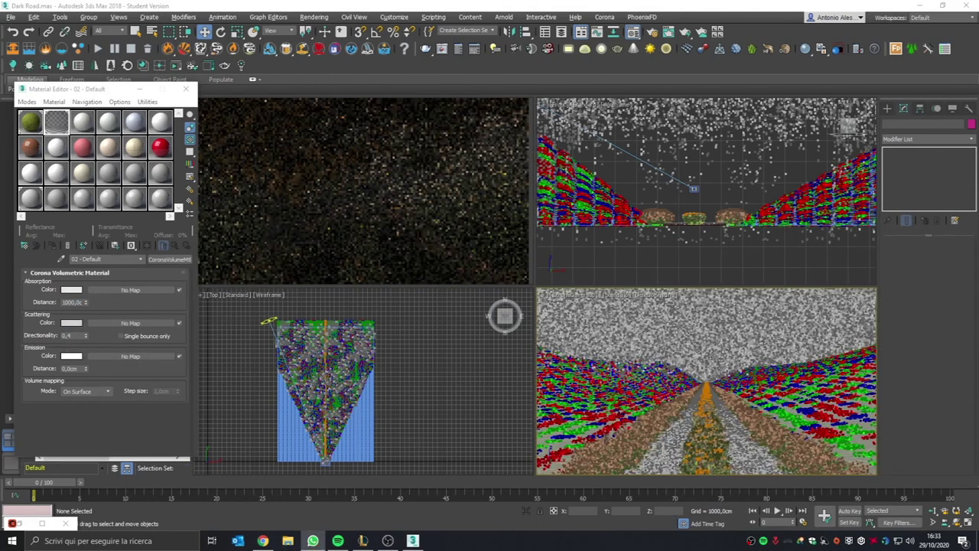
pyautogui.click(190, 91)
pyautogui.click(628, 345)
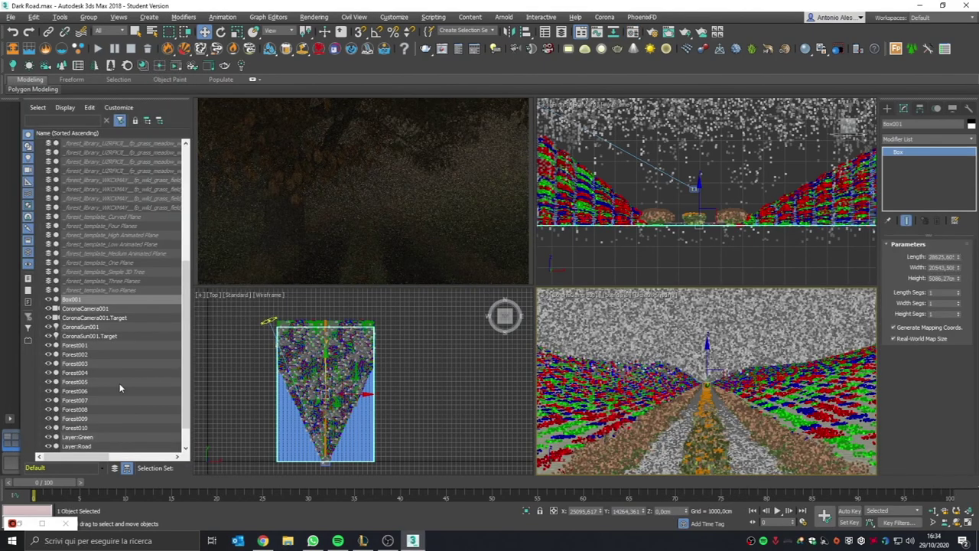
# Step: Enter the Forest010 scatter's Items level for Custom Edit, then exit it
pyautogui.click(600, 327)
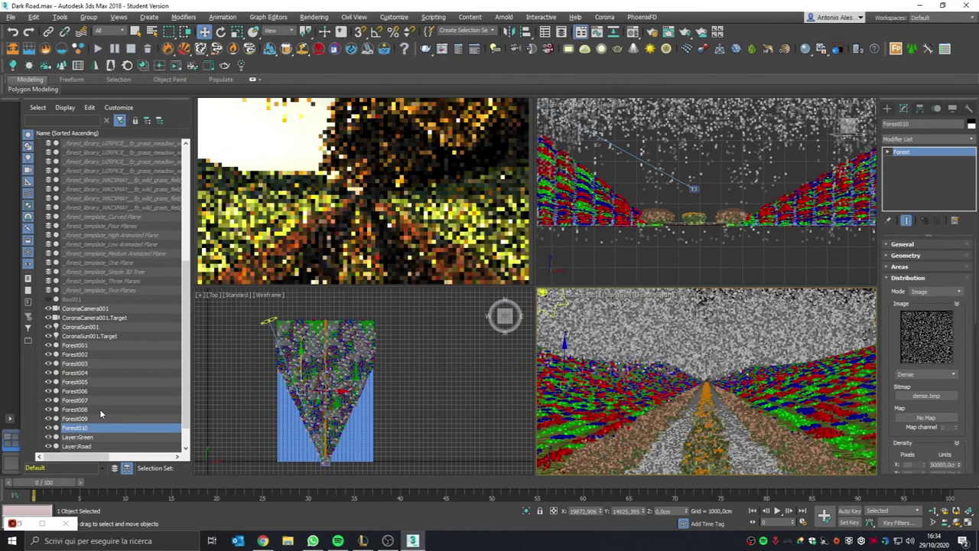
pyautogui.press('1')
pyautogui.click(525, 310)
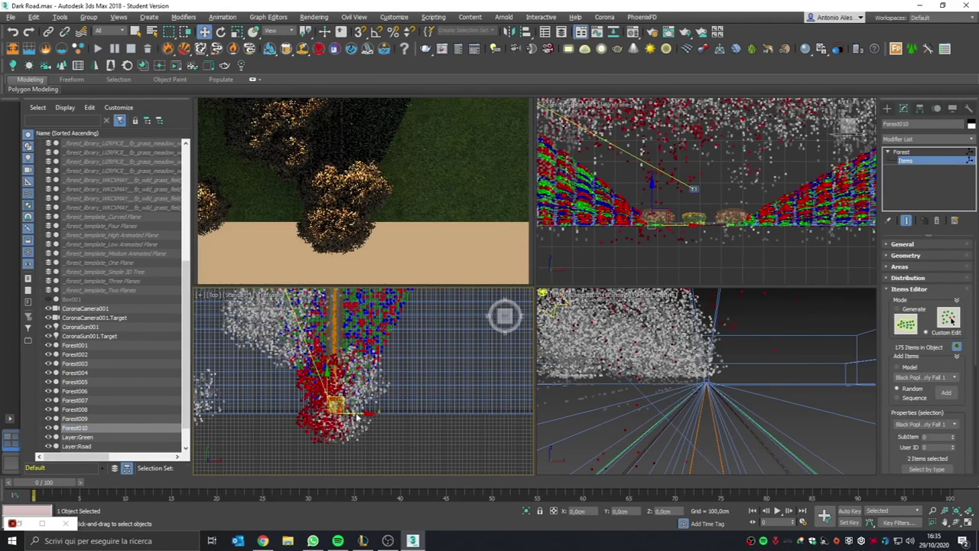
pyautogui.click(902, 151)
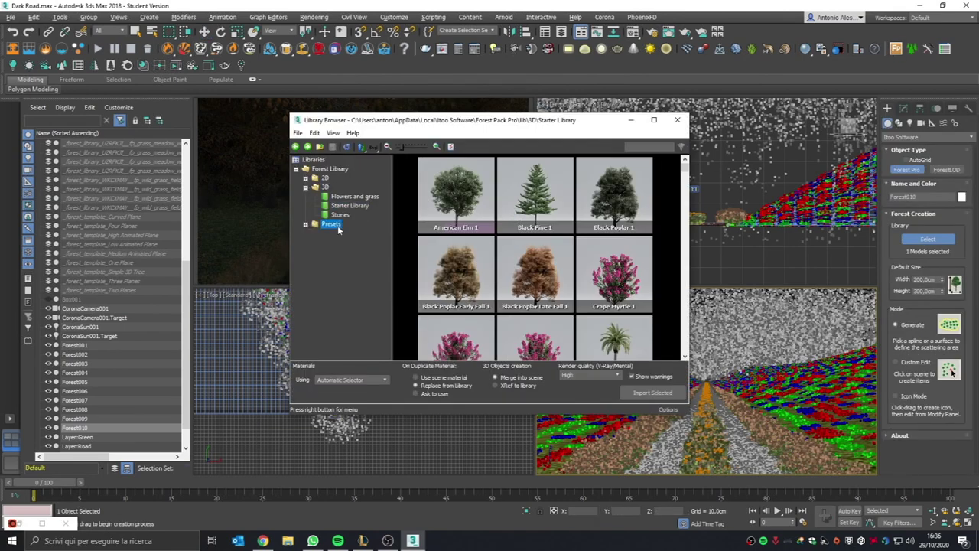
# Step: Create the Forest011 grass scatter from a library preset along the road, then select CoronaSun001
pyautogui.click(338, 225)
pyautogui.click(352, 251)
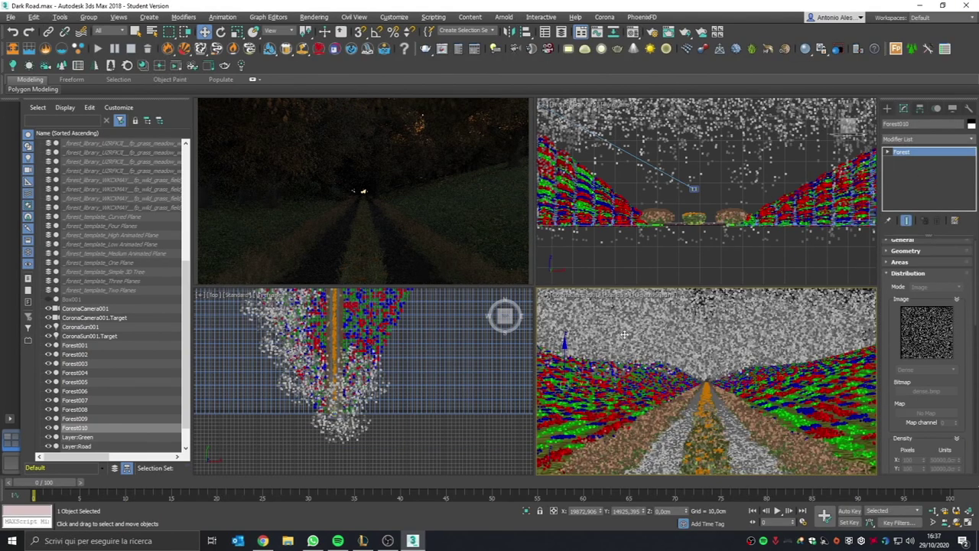
pyautogui.click(896, 48)
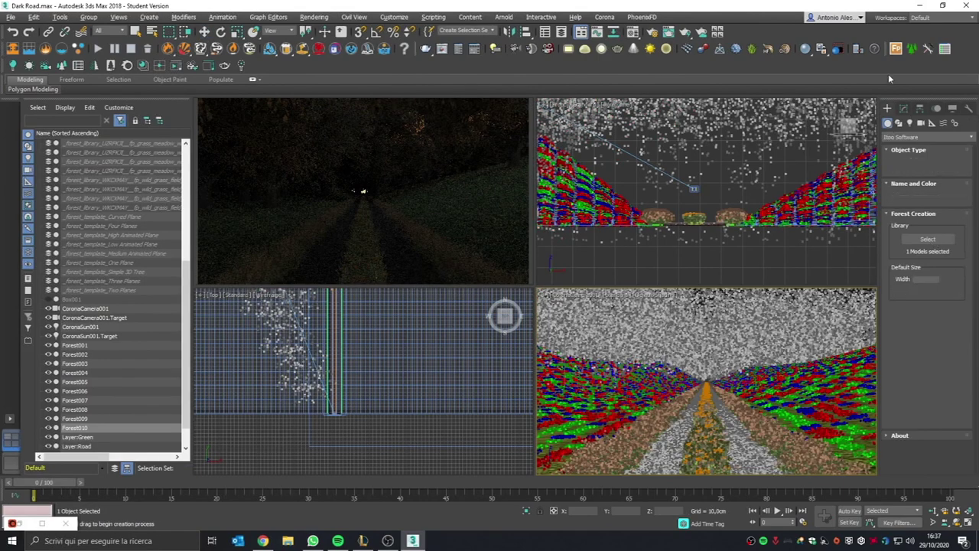
pyautogui.doubleClick(536, 274)
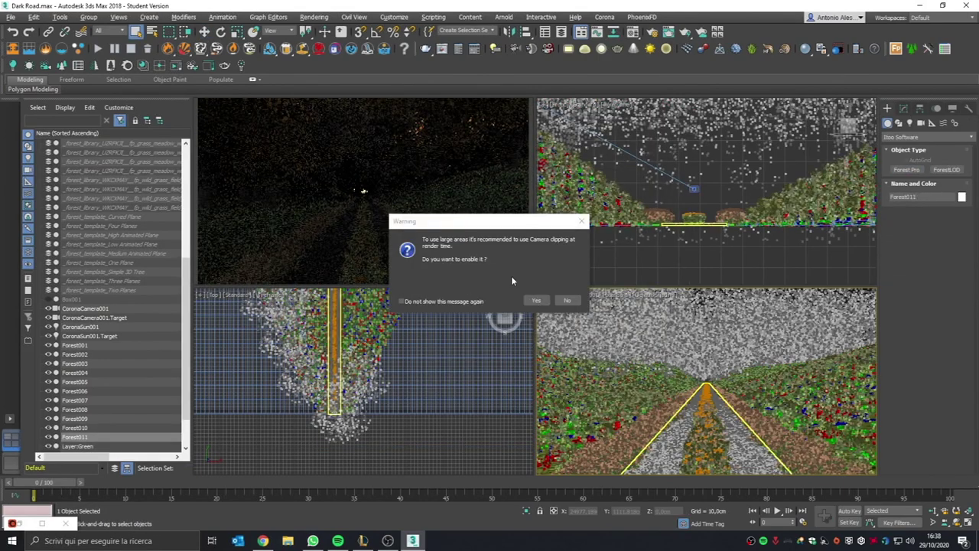
pyautogui.press('Return')
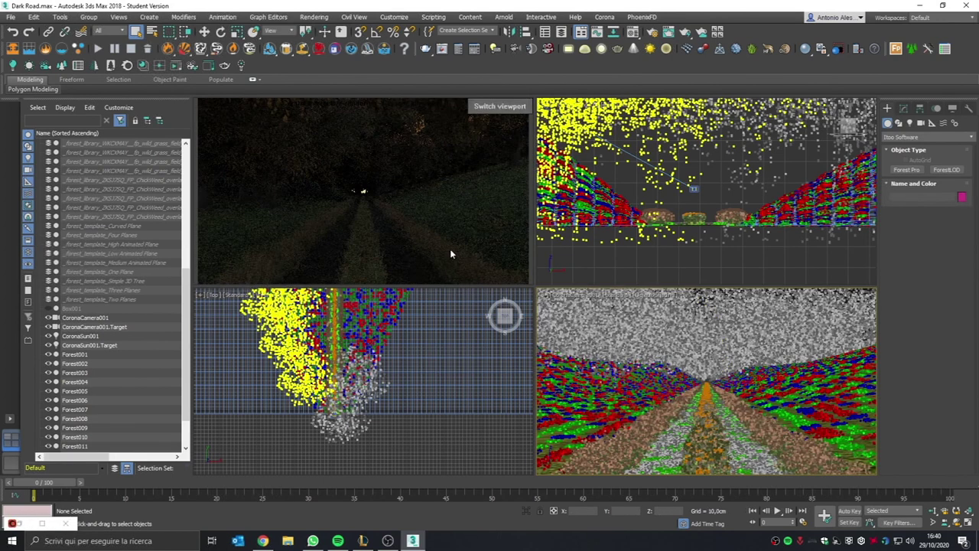
pyautogui.click(84, 336)
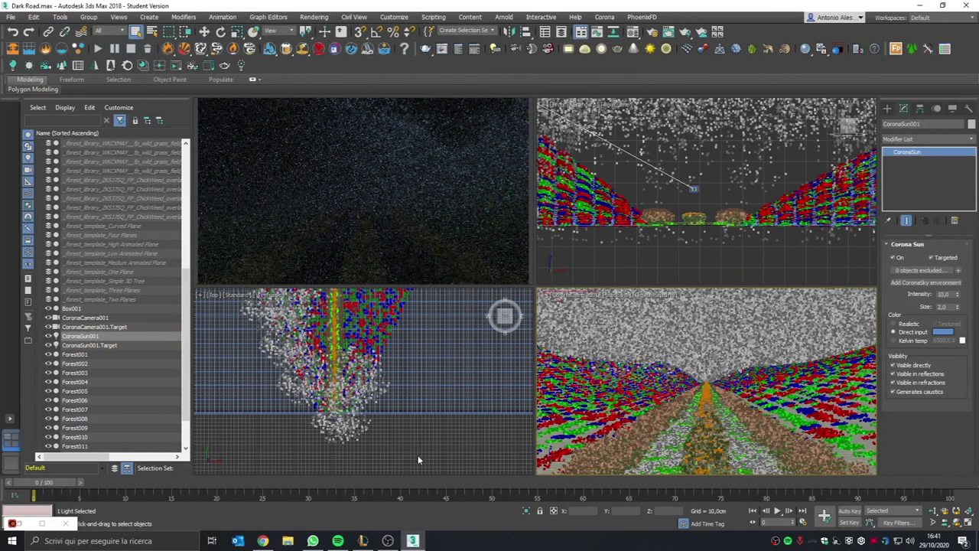
# Step: Set 1920×1080 output in Render Setup and render the CoronaCamera001 road view with Corona
pyautogui.click(651, 31)
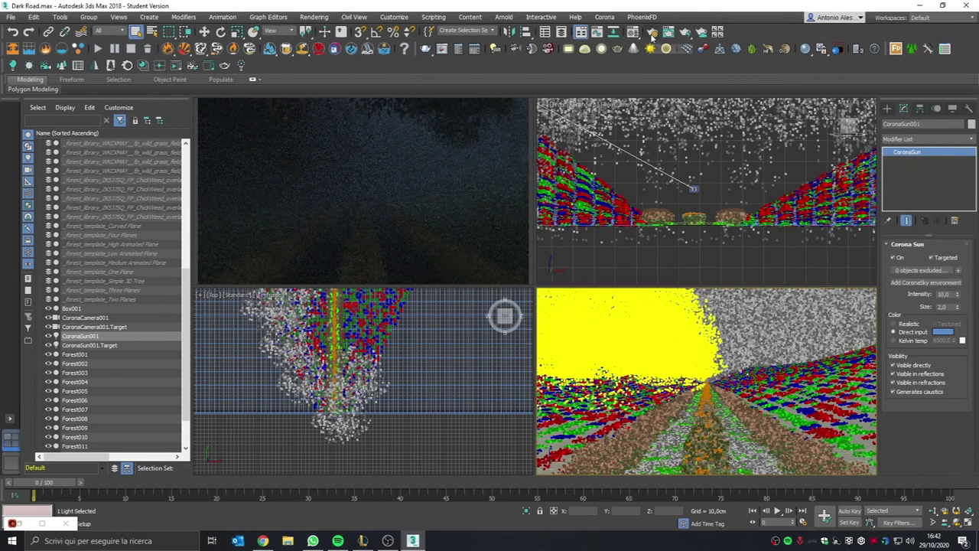
pyautogui.click(798, 342)
pyautogui.click(795, 351)
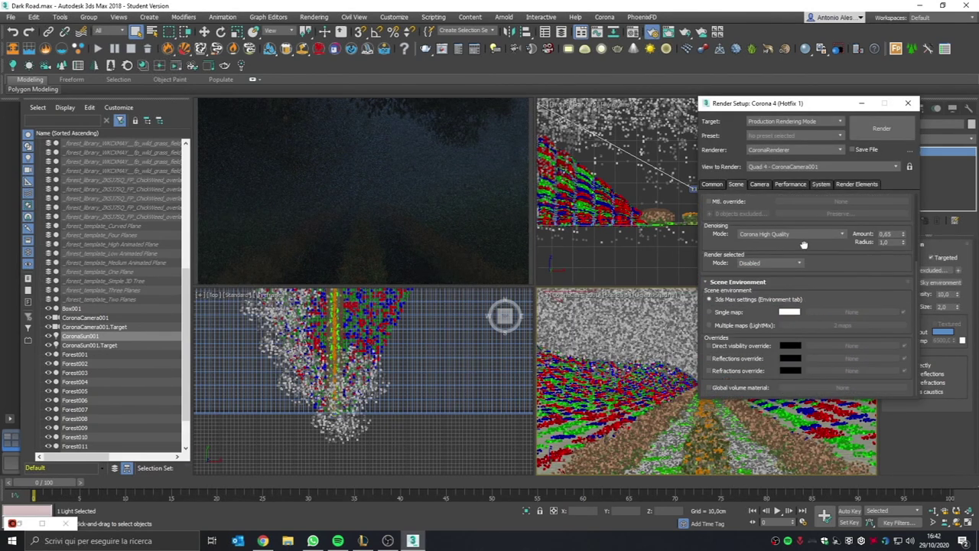
pyautogui.click(712, 184)
pyautogui.click(863, 135)
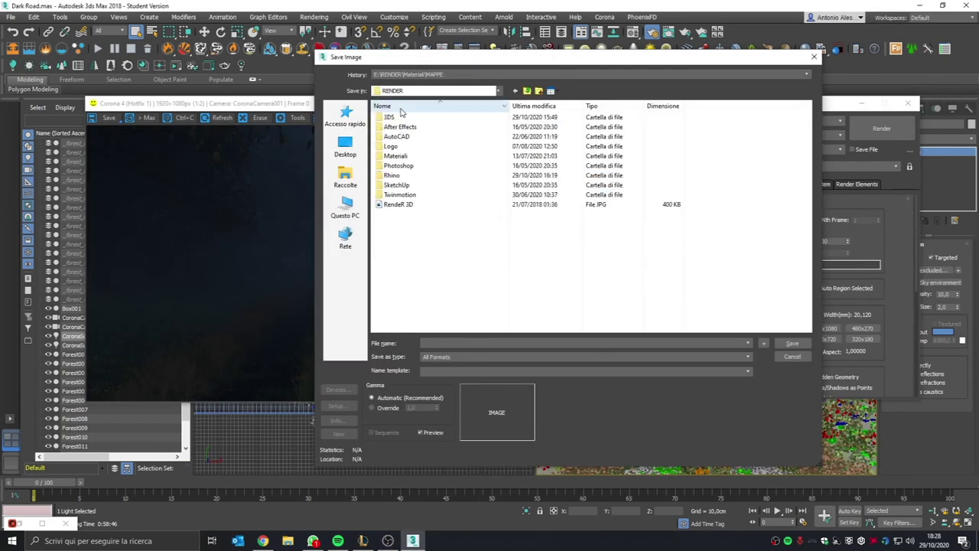
pyautogui.click(792, 344)
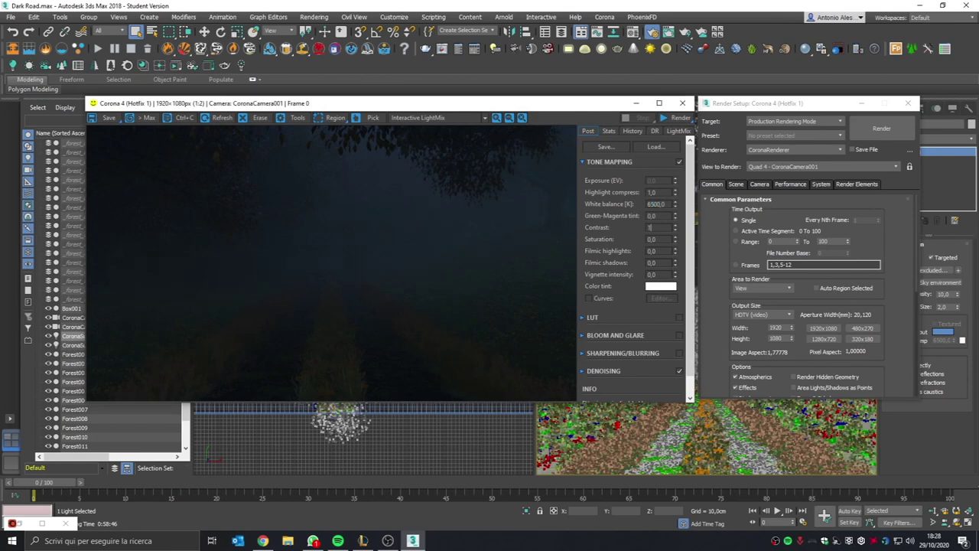
pyautogui.hotkey('shift', 'q')
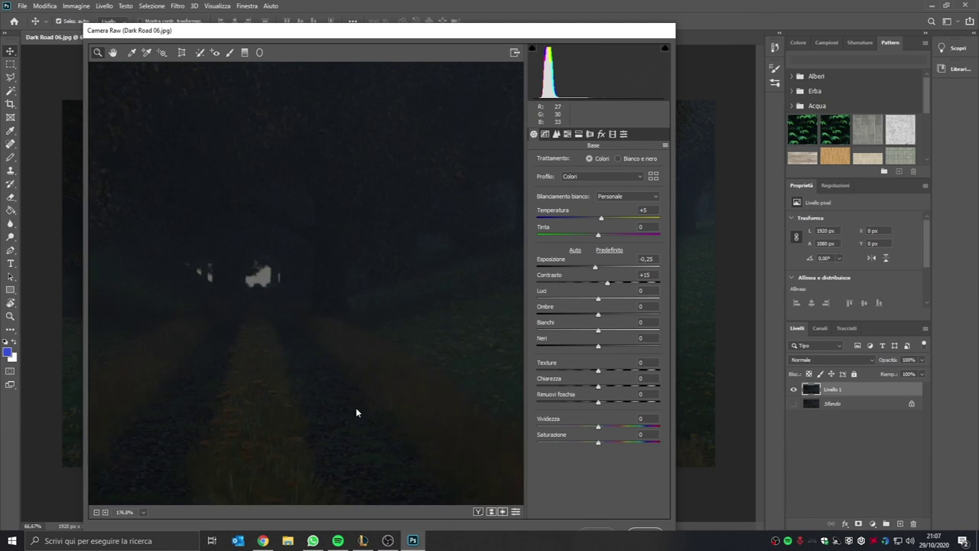
# Step: Apply a Camera Raw grade with Clarity +50 to Dark Road 06, then grade Dark Road 17 and save a copy
pyautogui.moveTo(590, 386); pyautogui.dragTo(624, 390)
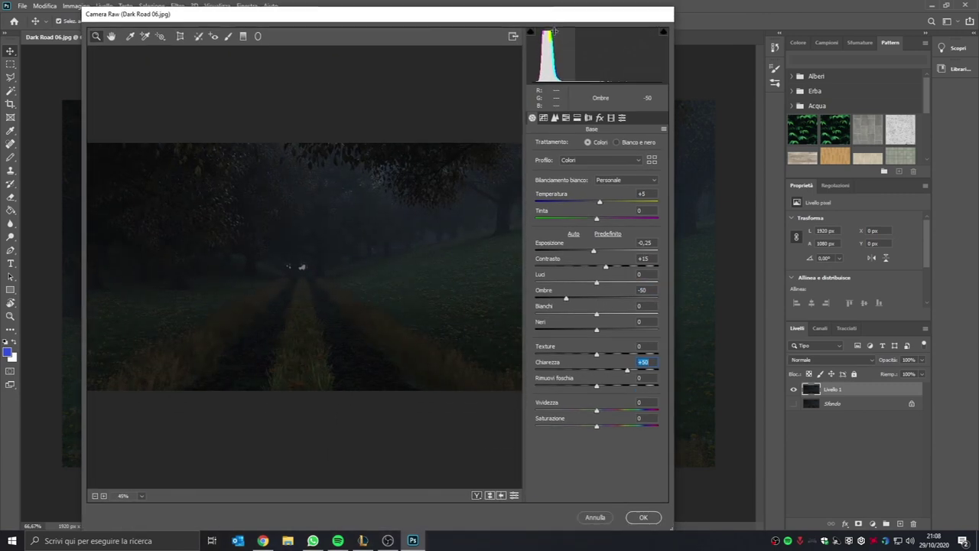
pyautogui.click(640, 519)
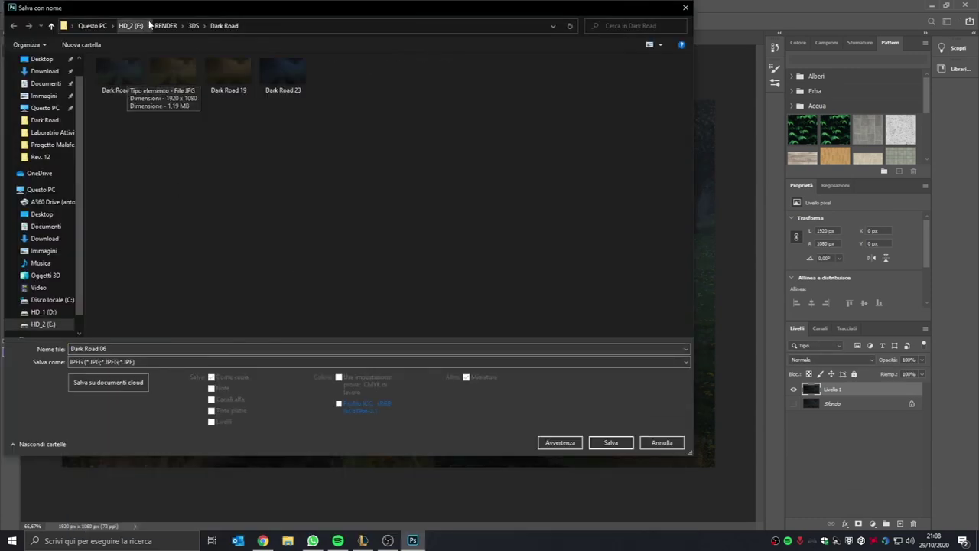
pyautogui.hotkey('ctrl', 'Tab')
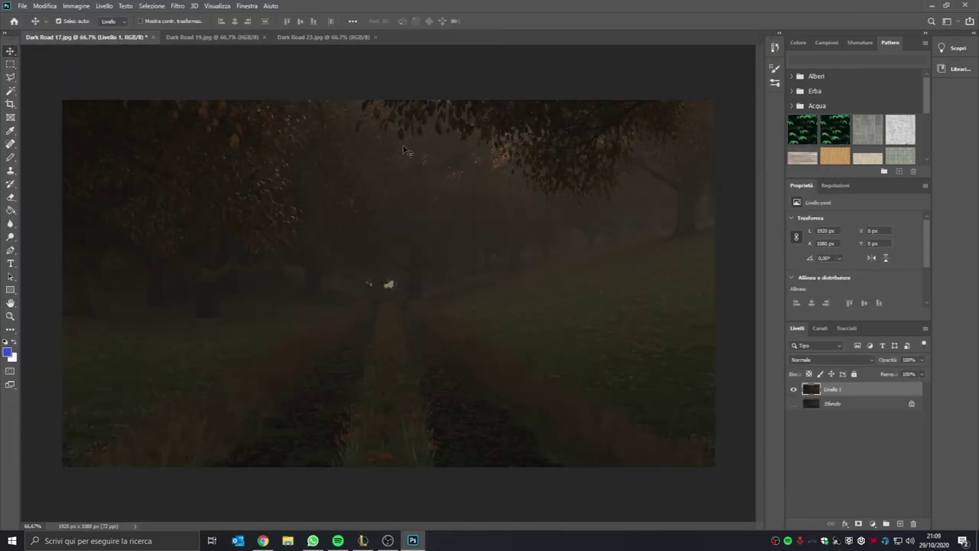
pyautogui.hotkey('ctrl', 'shift', 'a')
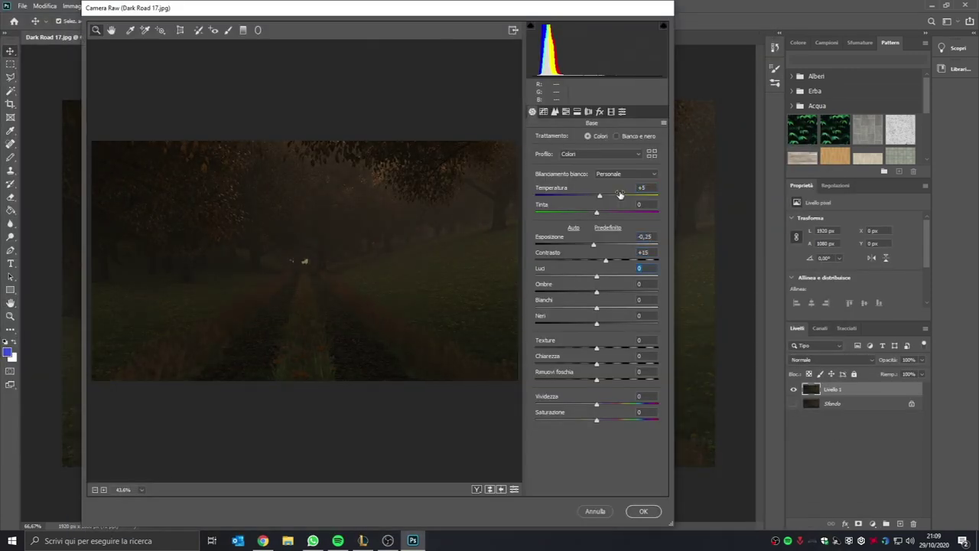
pyautogui.press('Return')
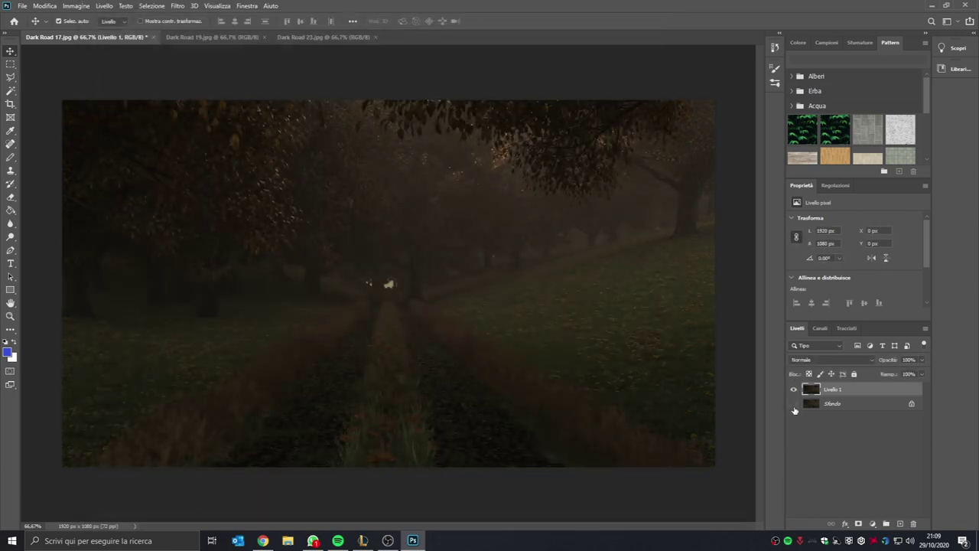
pyautogui.hotkey('ctrl', 'shift', 's')
pyautogui.press('Return')
# Step: Grade Dark Road 19 in Camera Raw and save it under a new name
pyautogui.hotkey('ctrl', 'Tab')
pyautogui.click(177, 6)
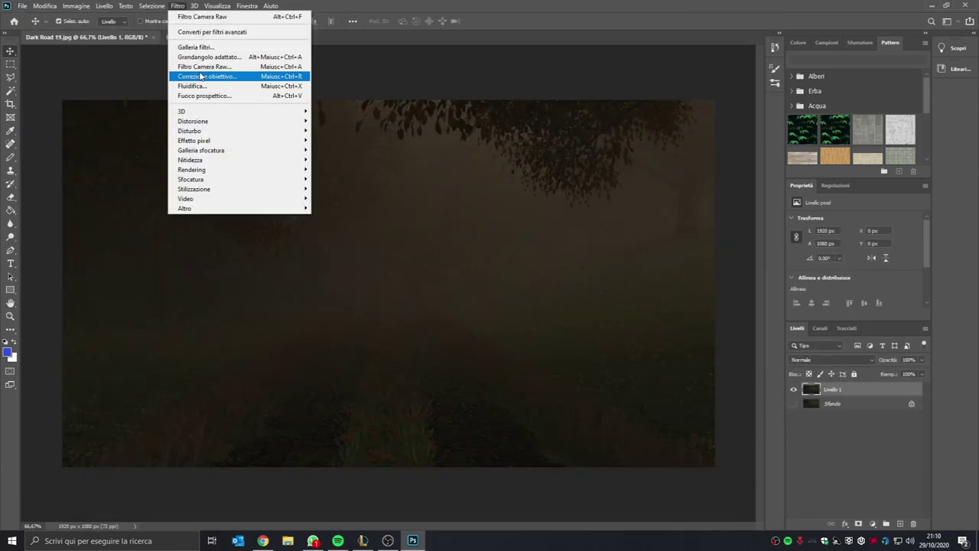
pyautogui.click(240, 75)
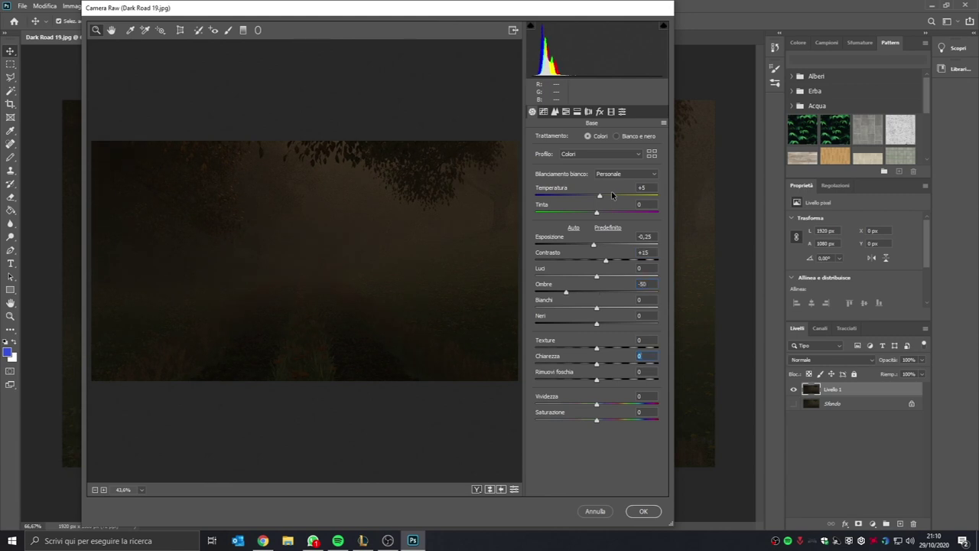
pyautogui.press('Return')
pyautogui.click(22, 6)
pyautogui.click(47, 129)
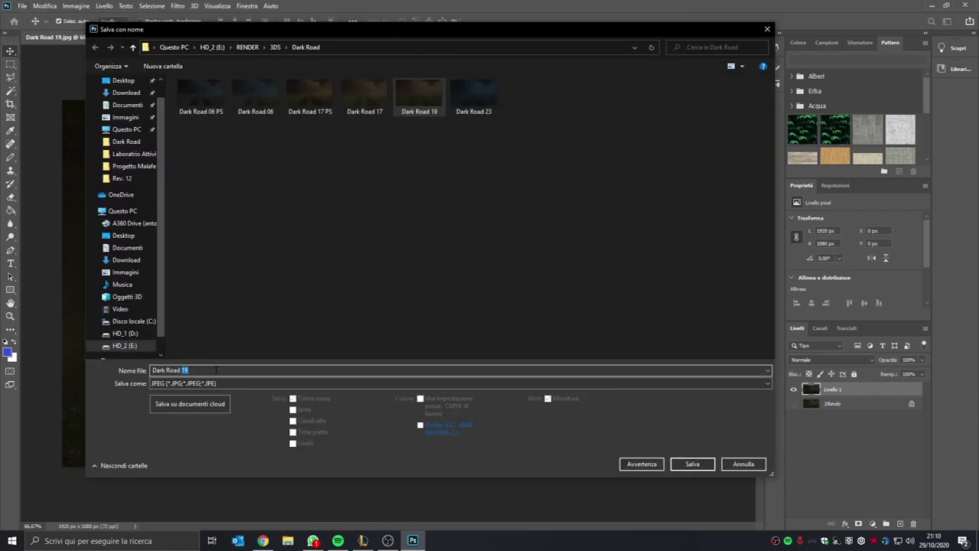
pyautogui.press('Return')
# Step: Switch to Dark Road 23 and begin a JPEG Save As, then cancel it
pyautogui.hotkey('ctrl', 'Tab')
pyautogui.click(22, 5)
pyautogui.click(47, 127)
pyautogui.click(268, 381)
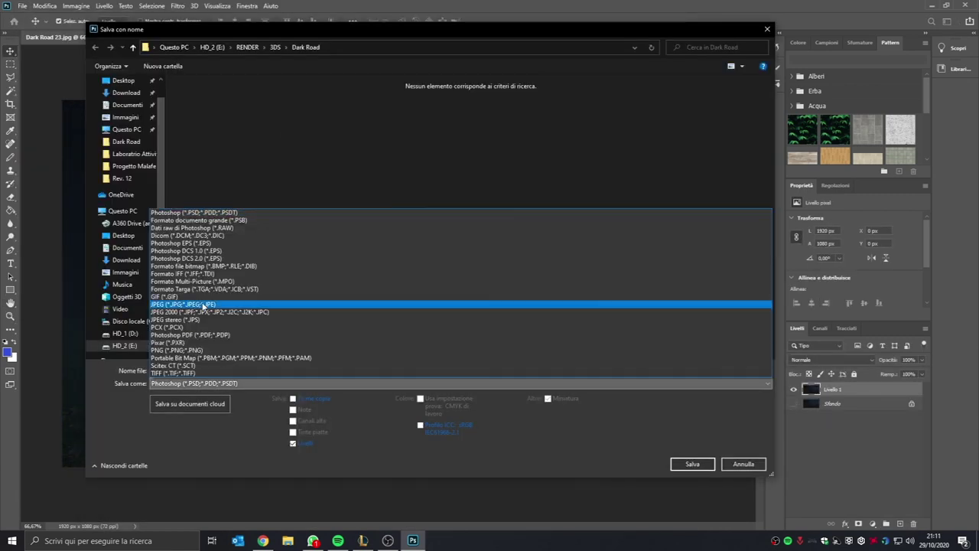
pyautogui.click(269, 382)
pyautogui.press('Escape')
# Step: Grade Dark Road 23 in Camera Raw, save it as a JPEG, and close the document
pyautogui.click(177, 5)
pyautogui.click(199, 66)
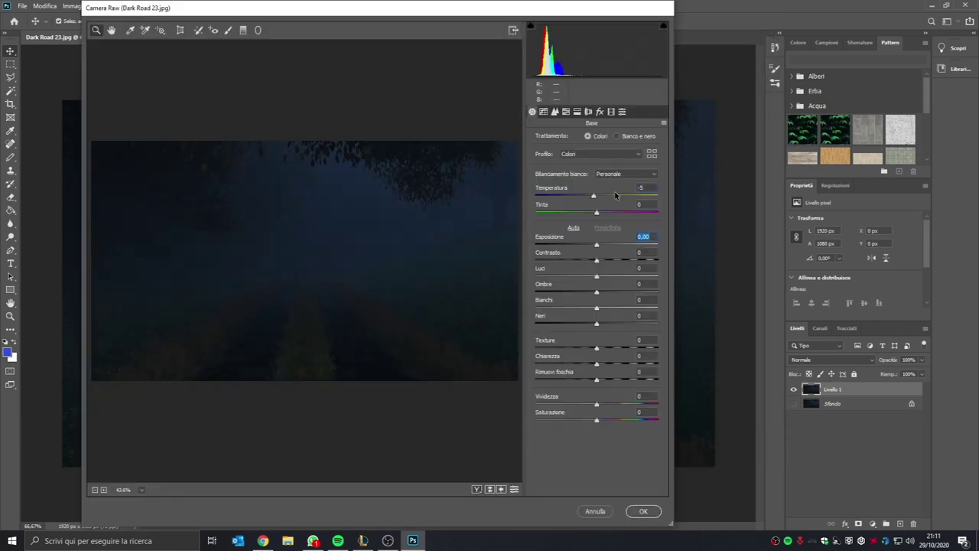
pyautogui.press('Return')
pyautogui.click(22, 5)
pyautogui.click(47, 127)
pyautogui.press('Return')
pyautogui.press('Return')
pyautogui.hotkey('ctrl', 'w')
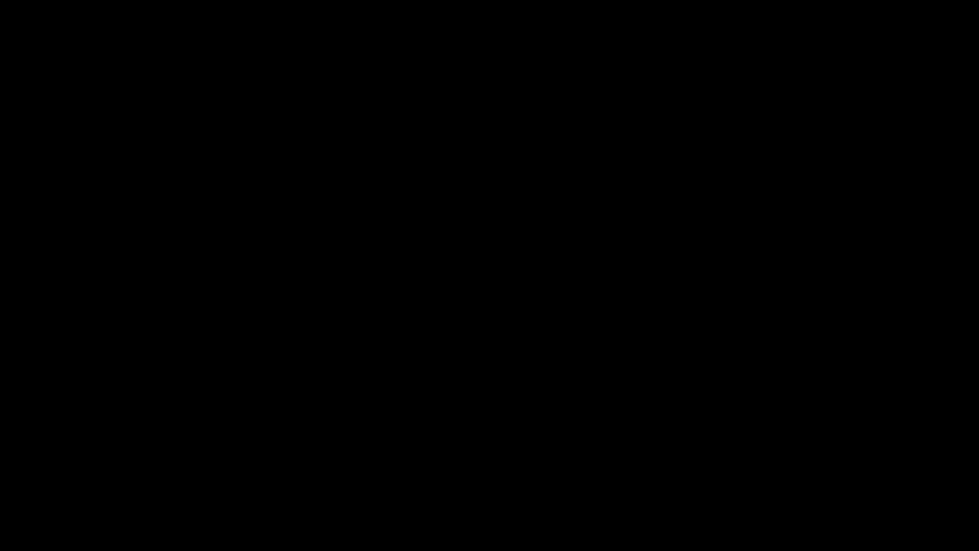